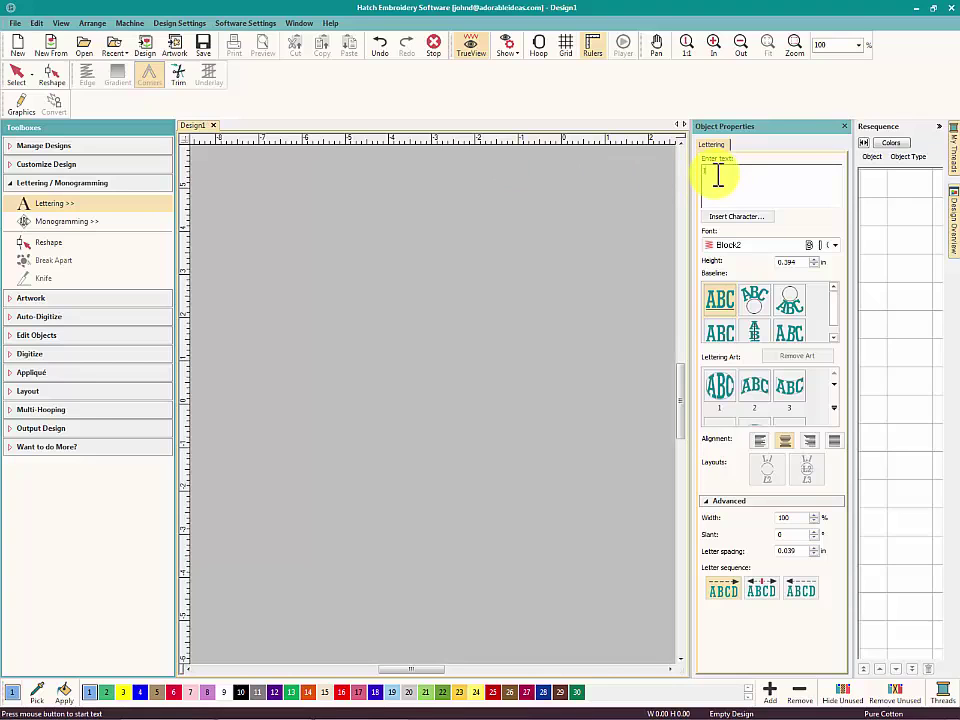
Create 'JD' lettering in the Chancery script font.
{"action": "type", "text": "JD"}
{"action": "key", "text": "Return"}
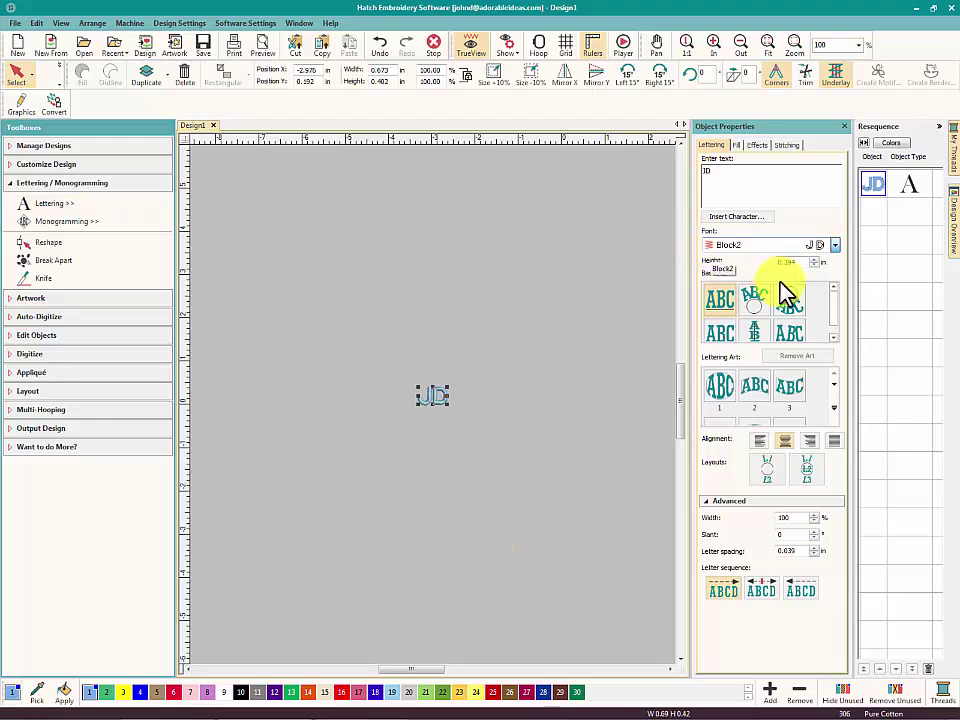
{"action": "left_click", "coordinate": [835, 245]}
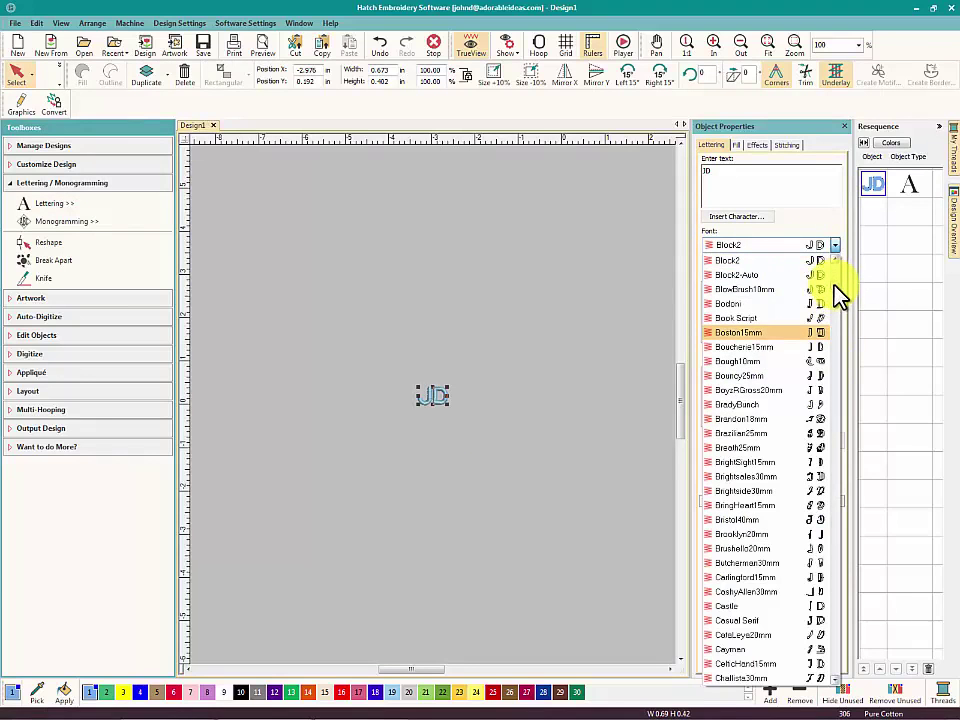
{"action": "scroll", "coordinate": [836, 294], "scroll_direction": "down", "scroll_amount": 6}
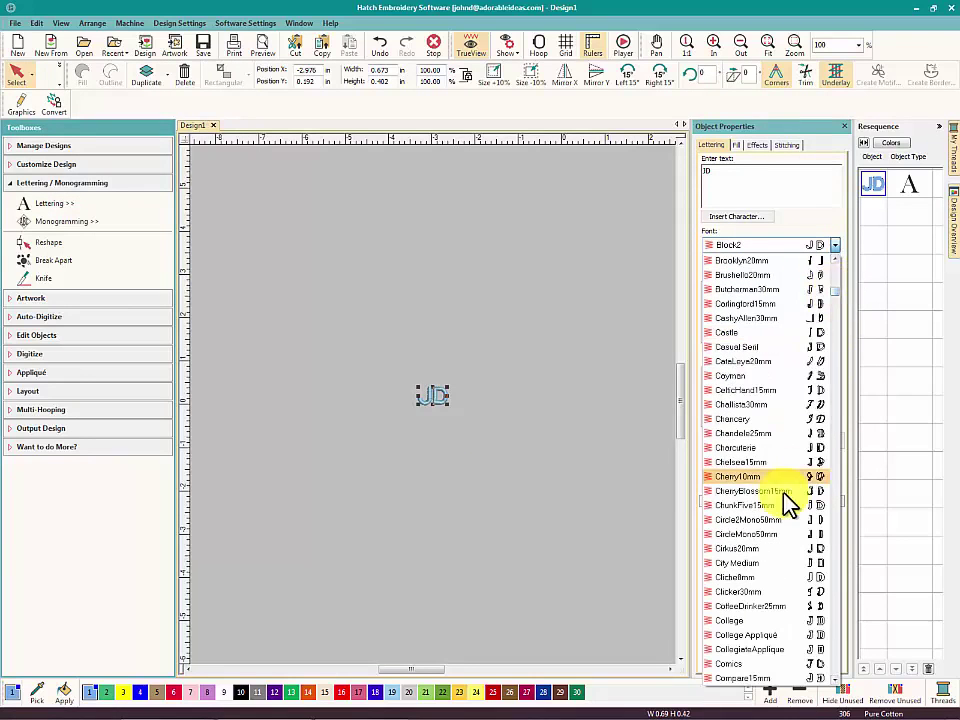
{"action": "left_click", "coordinate": [735, 420]}
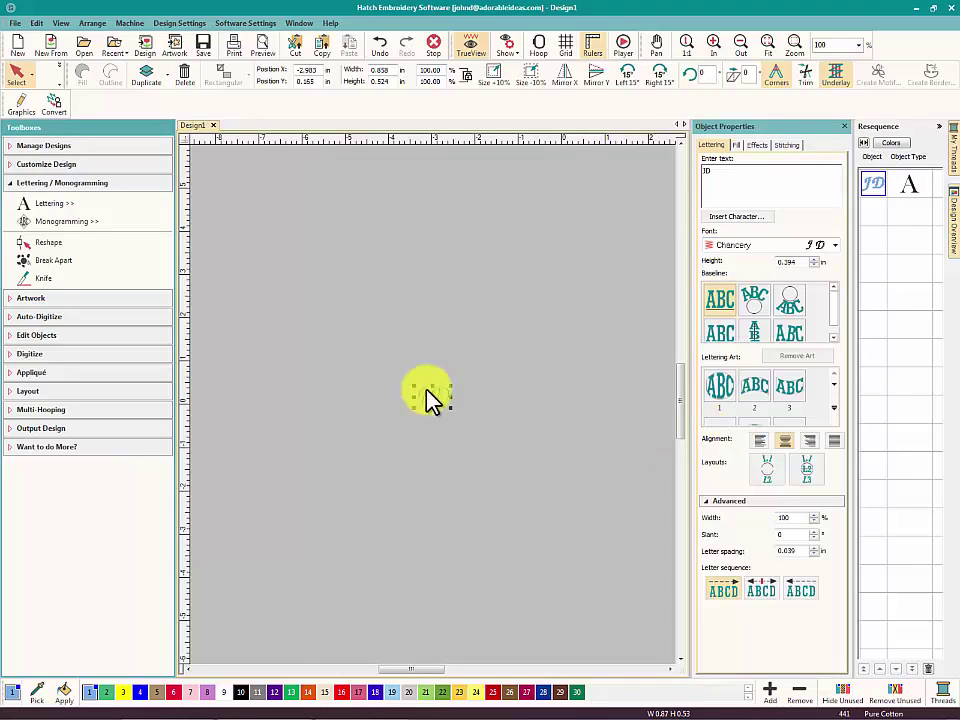
Set the lettering height to 5 in.
{"action": "double_click", "coordinate": [390, 81]}
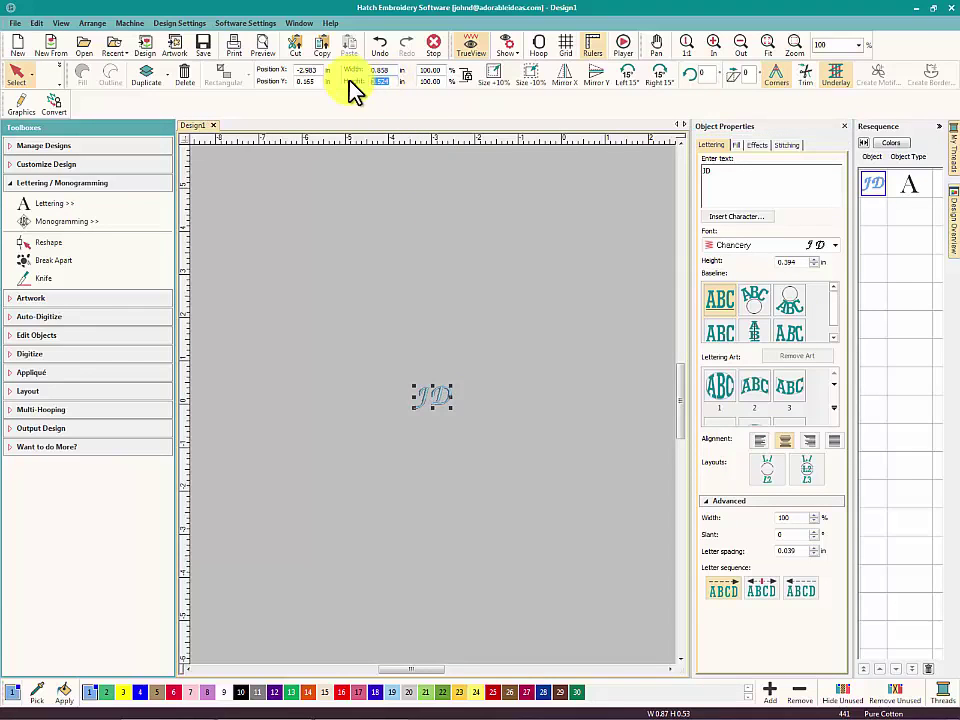
{"action": "type", "text": "5"}
{"action": "key", "text": "Return"}
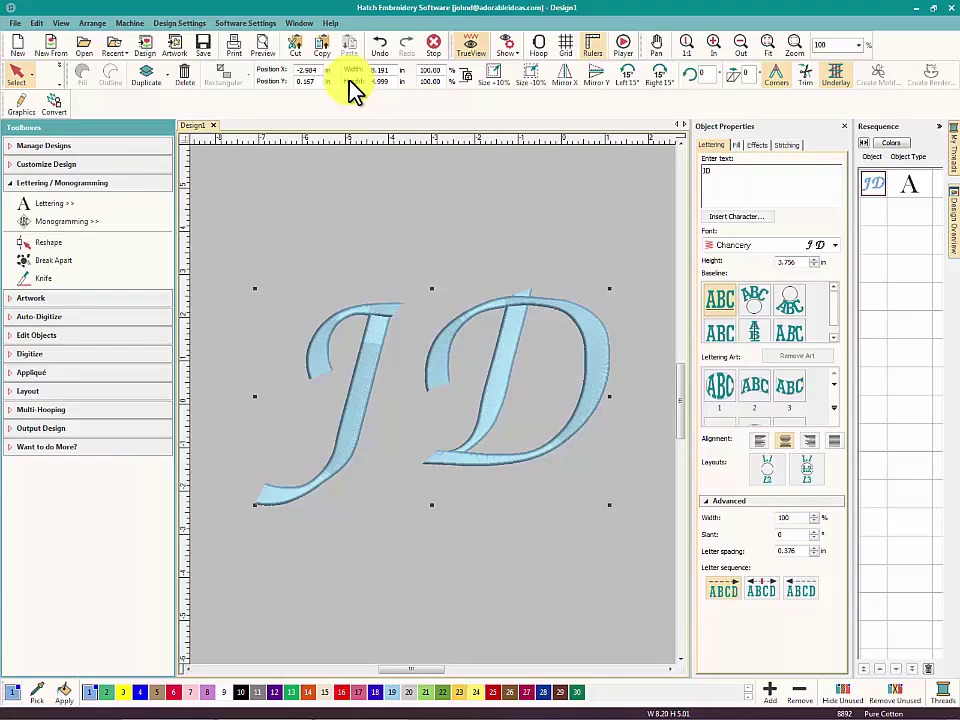
Give the JD letters an Embossed fill with the Patch1 pattern after briefly trying Tatami.
{"action": "left_click", "coordinate": [734, 147]}
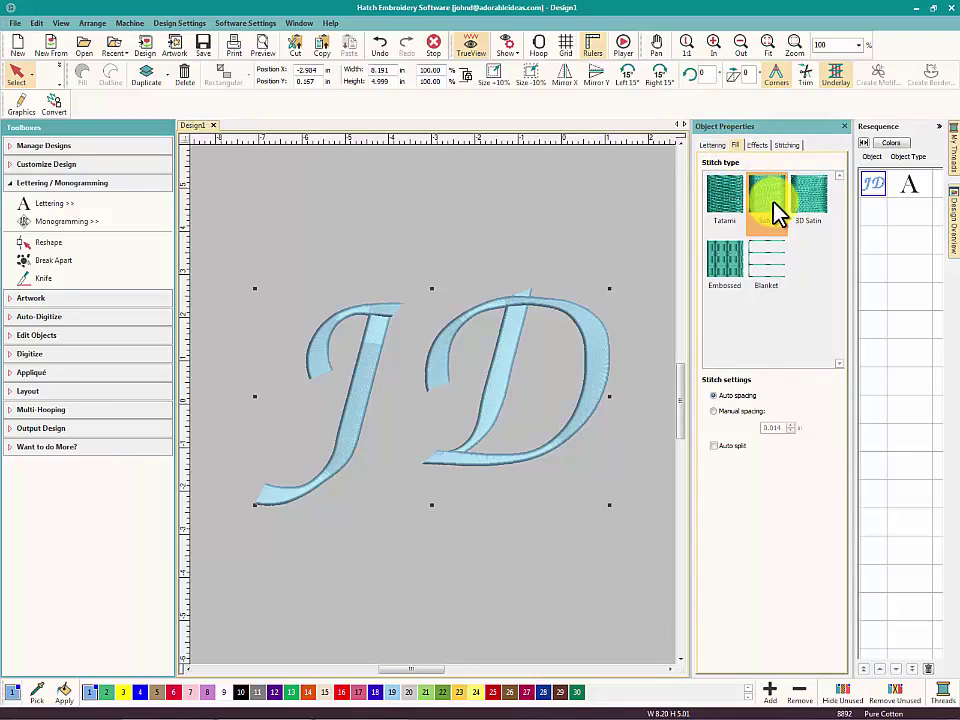
{"action": "left_click", "coordinate": [725, 260]}
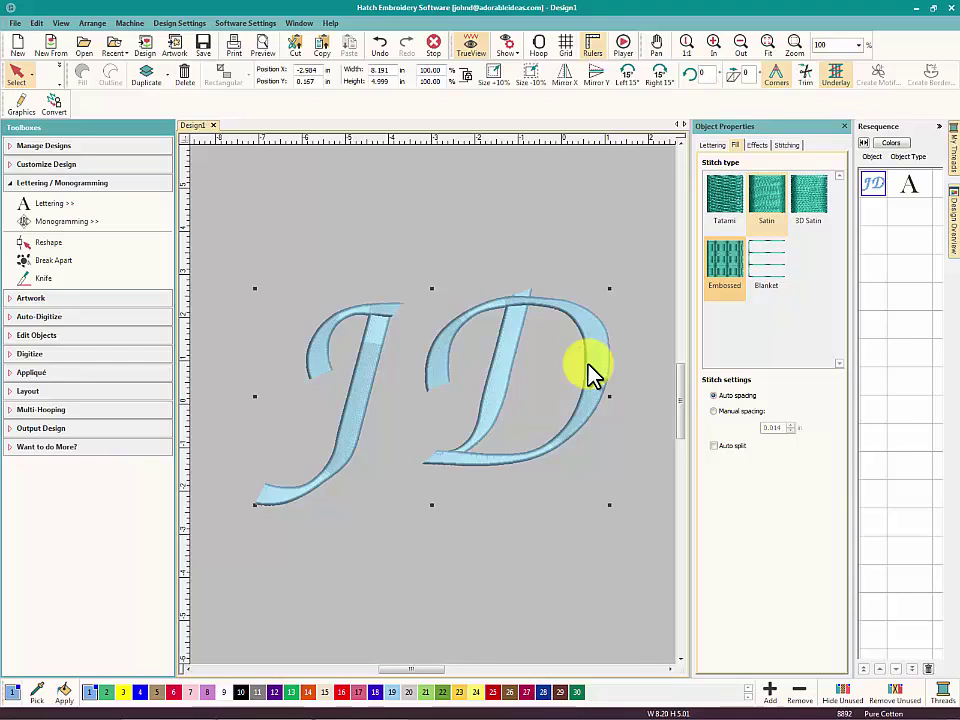
{"action": "left_click", "coordinate": [718, 187]}
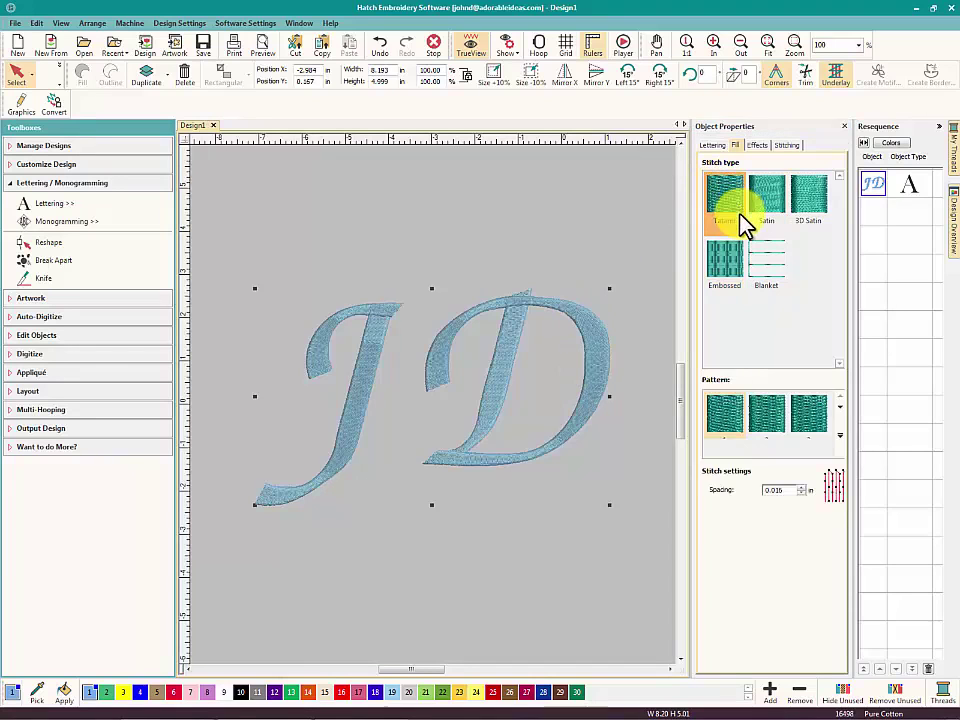
{"action": "left_click", "coordinate": [722, 260]}
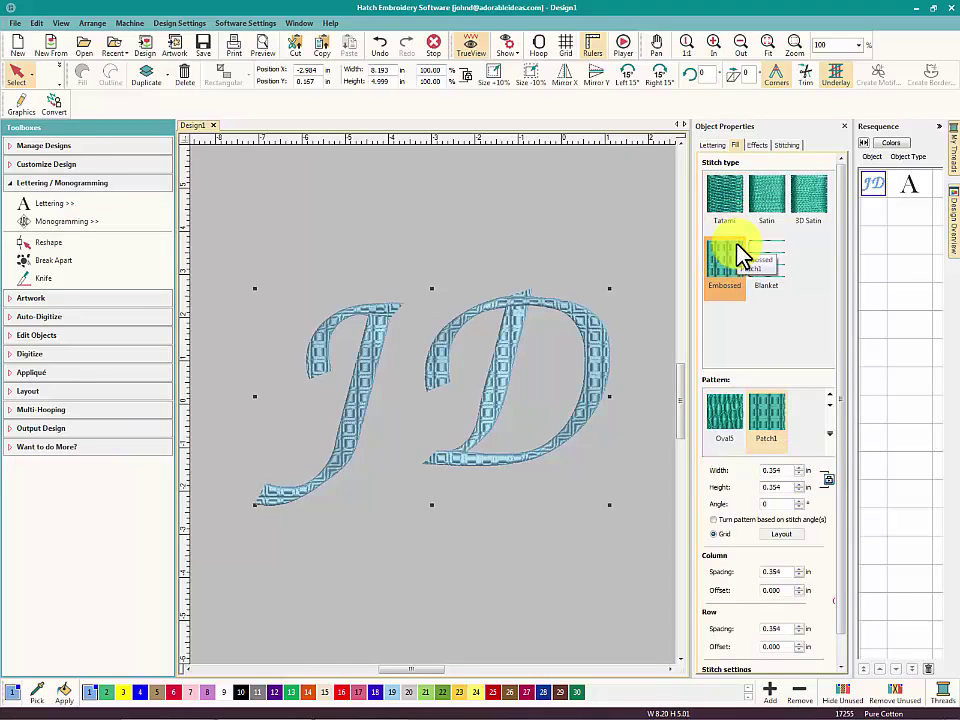
With Reshape, drag the D left onto the J and select the D's top outline nodes.
{"action": "key", "text": "h"}
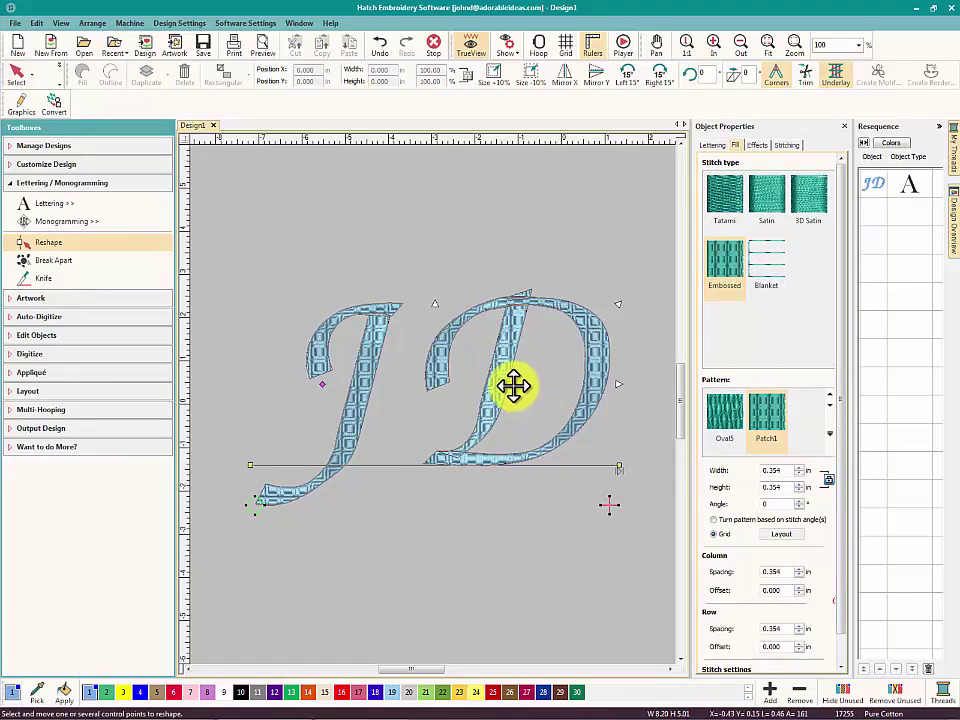
{"action": "left_click_drag", "start_coordinate": [512, 386], "coordinate": [480, 388]}
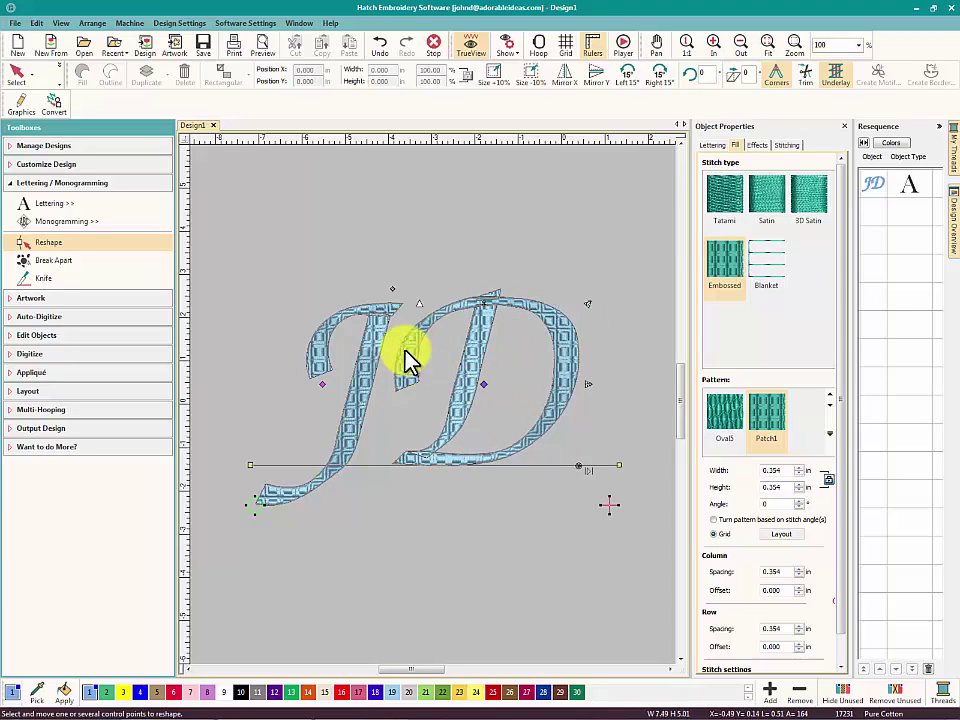
{"action": "left_click", "coordinate": [400, 362]}
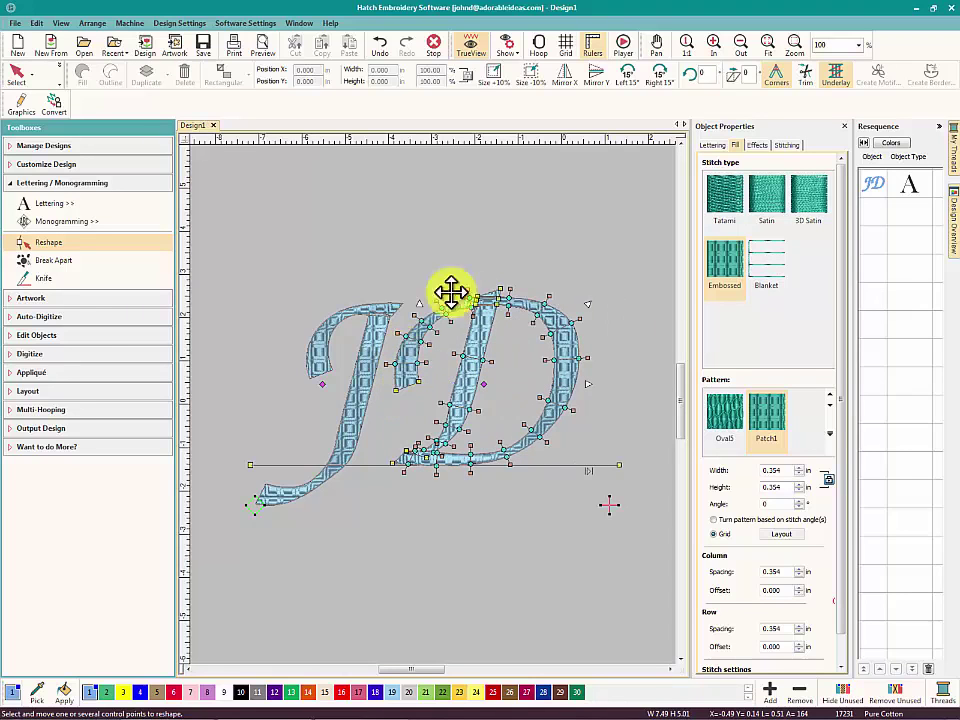
{"action": "left_click", "coordinate": [544, 313]}
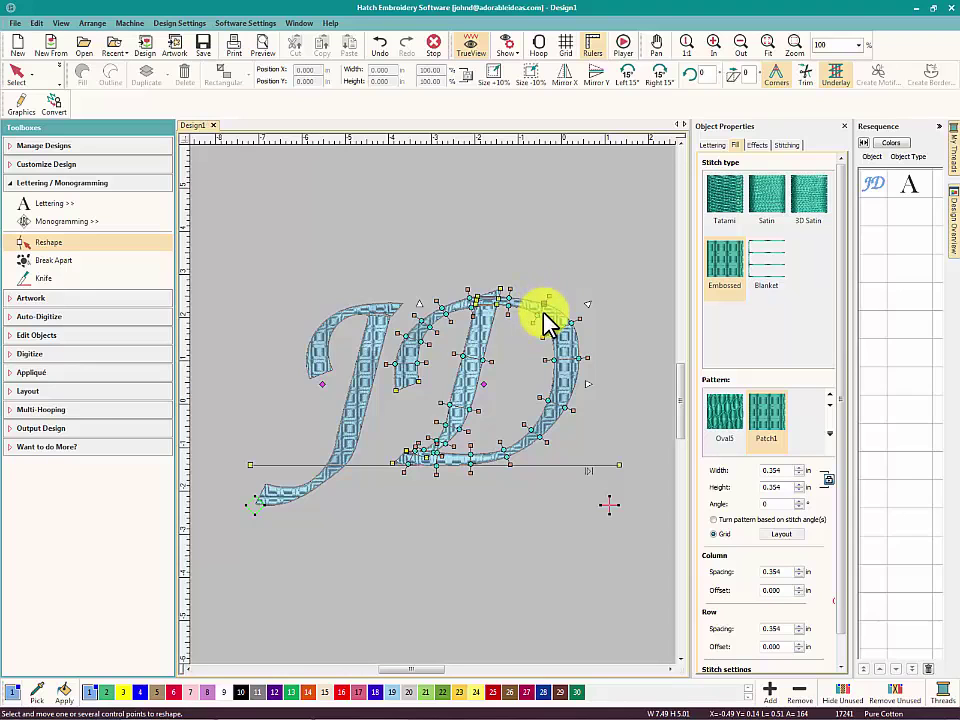
{"action": "left_click", "coordinate": [543, 315]}
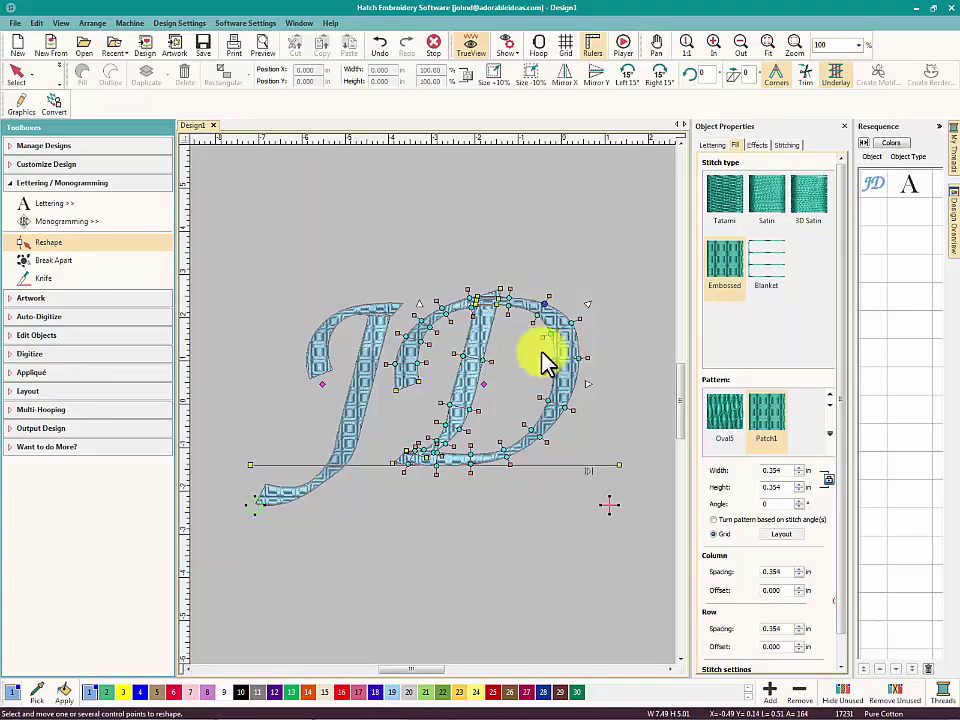
{"action": "left_click", "coordinate": [476, 282]}
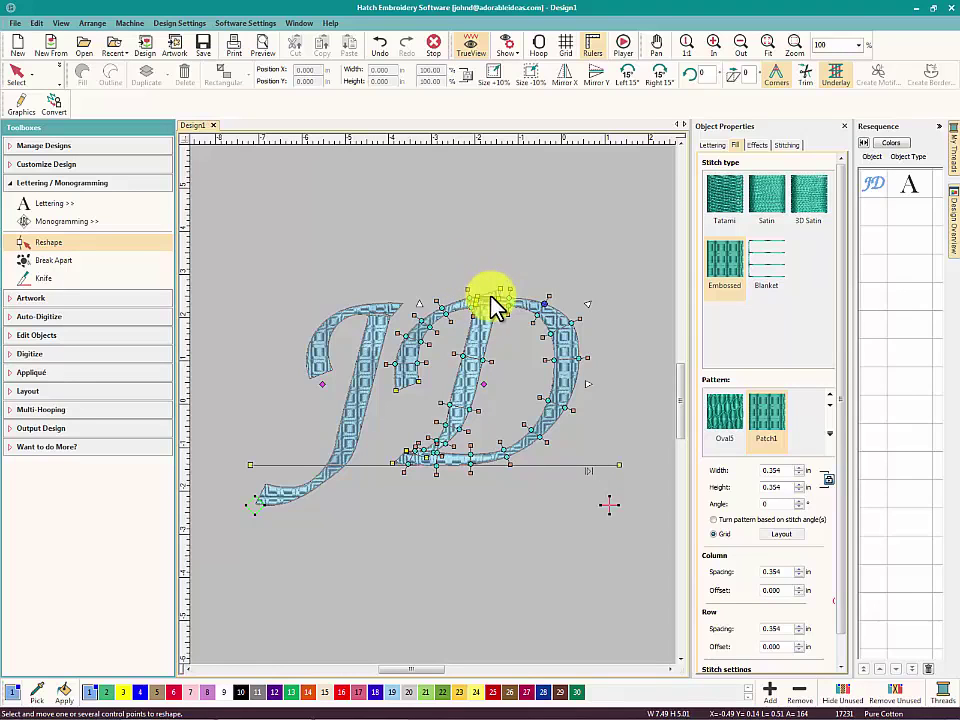
{"action": "left_click", "coordinate": [497, 300]}
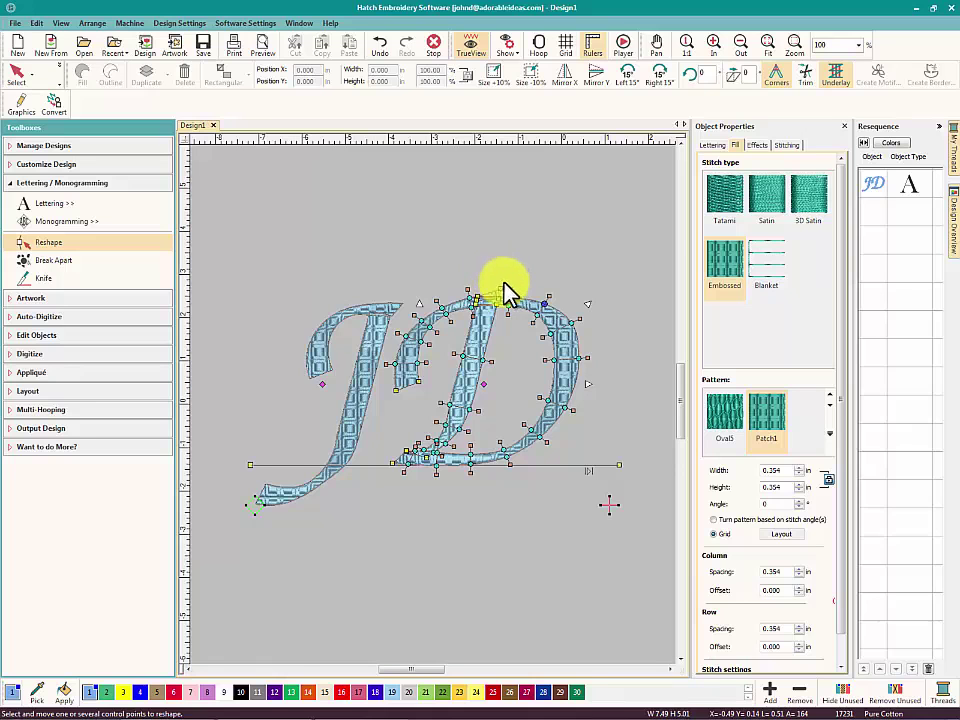
Switch the JD letters to Satin fill and toggle Auto split, leaving it off.
{"action": "left_click", "coordinate": [770, 208]}
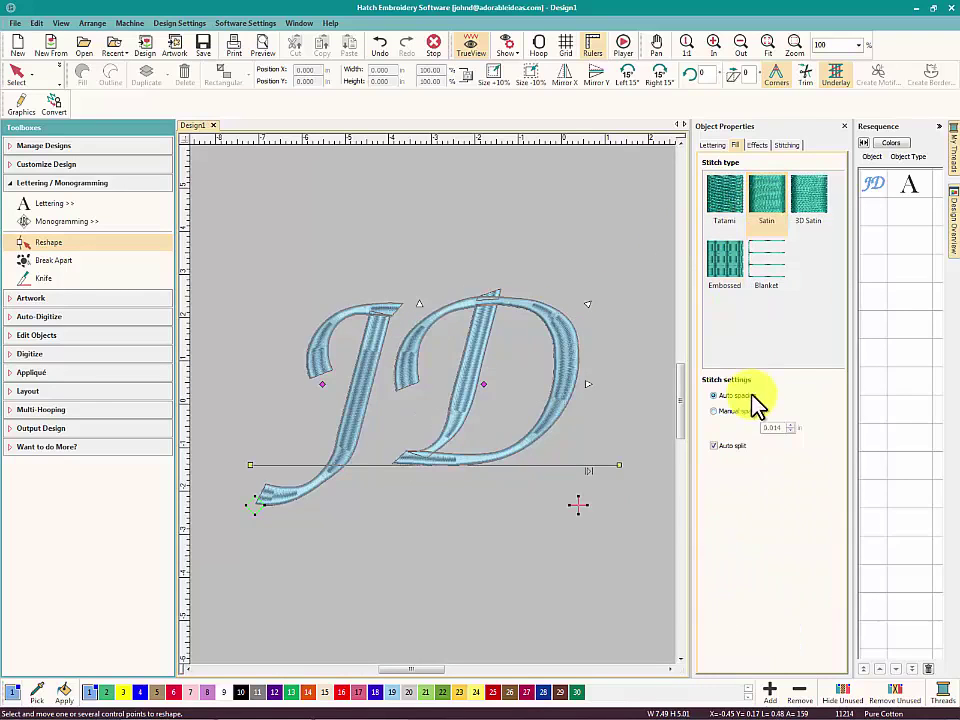
{"action": "left_click", "coordinate": [714, 445]}
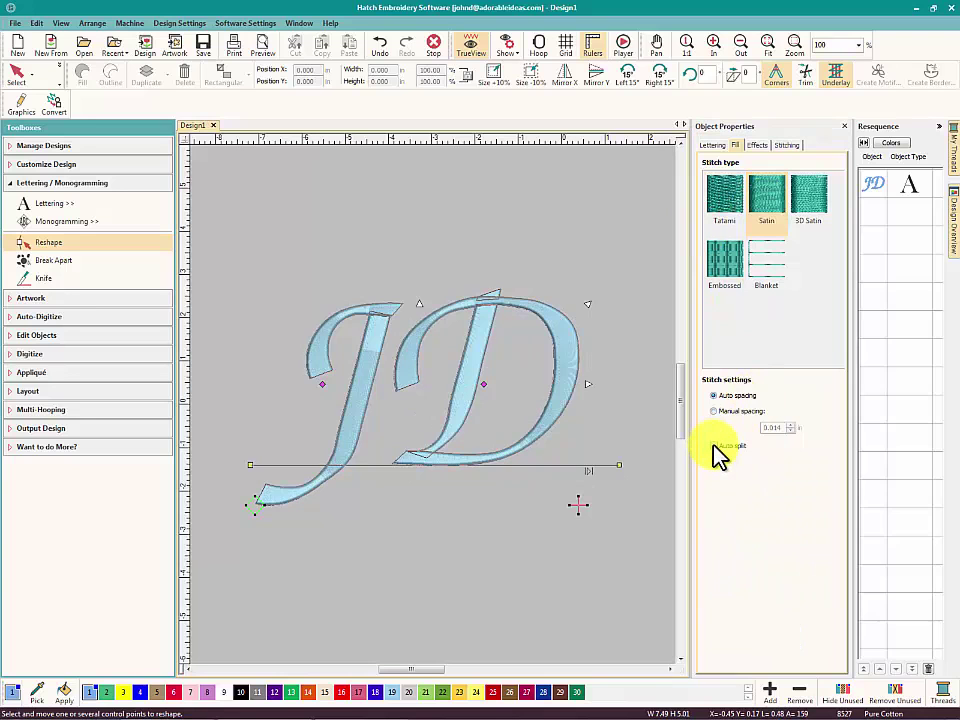
{"action": "left_click", "coordinate": [714, 446]}
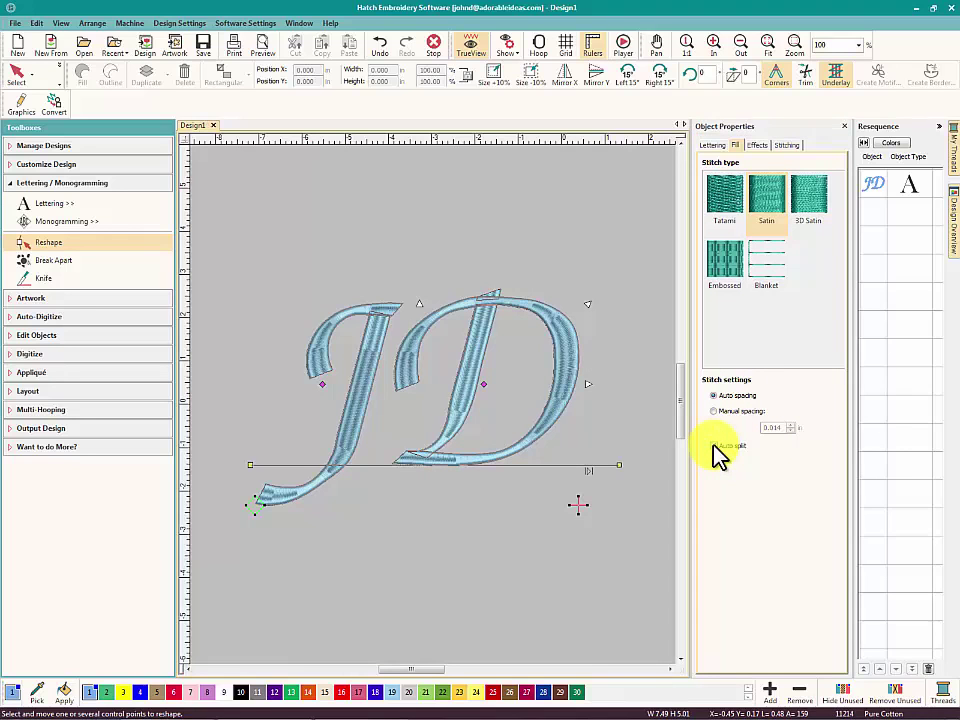
{"action": "left_click", "coordinate": [714, 446]}
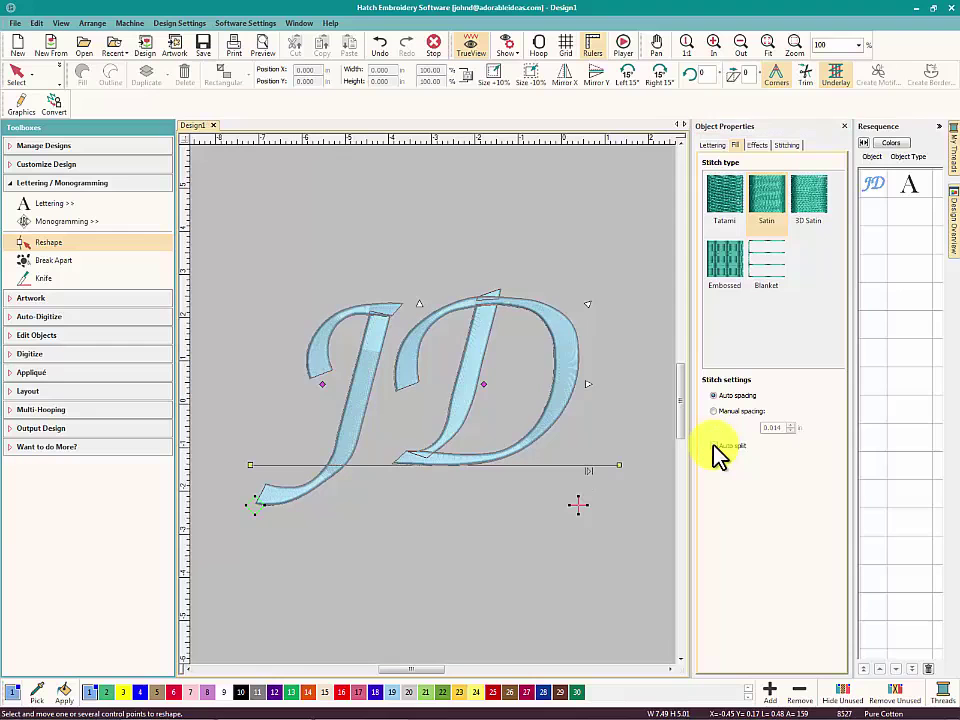
{"action": "left_click", "coordinate": [714, 446]}
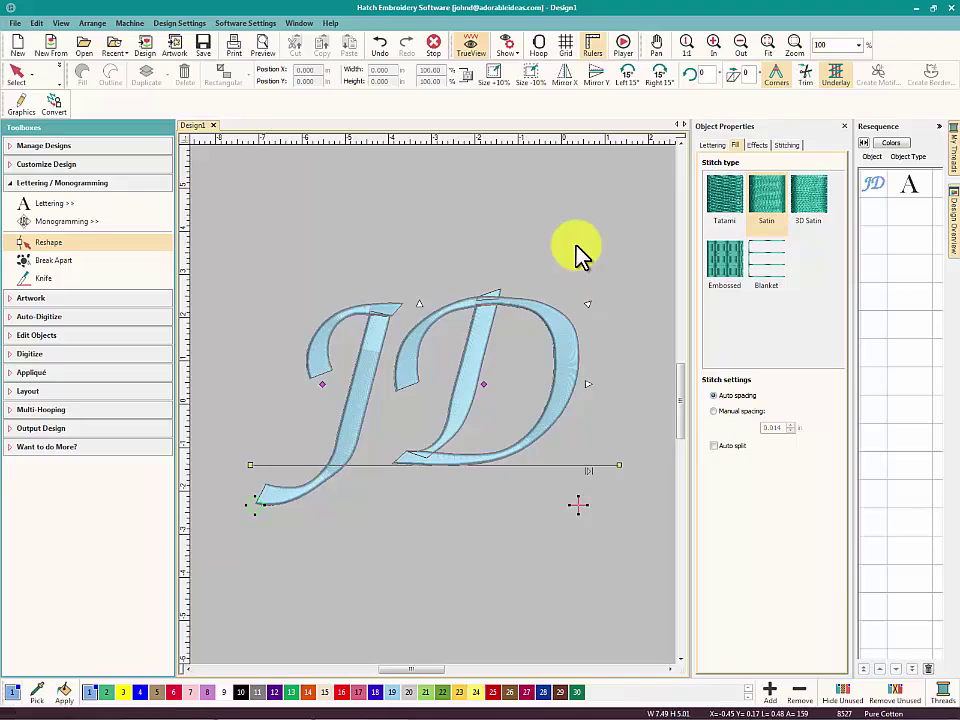
Select the JD lettering in Resequence and apply Break Apart from Edit Objects.
{"action": "left_click", "coordinate": [877, 188]}
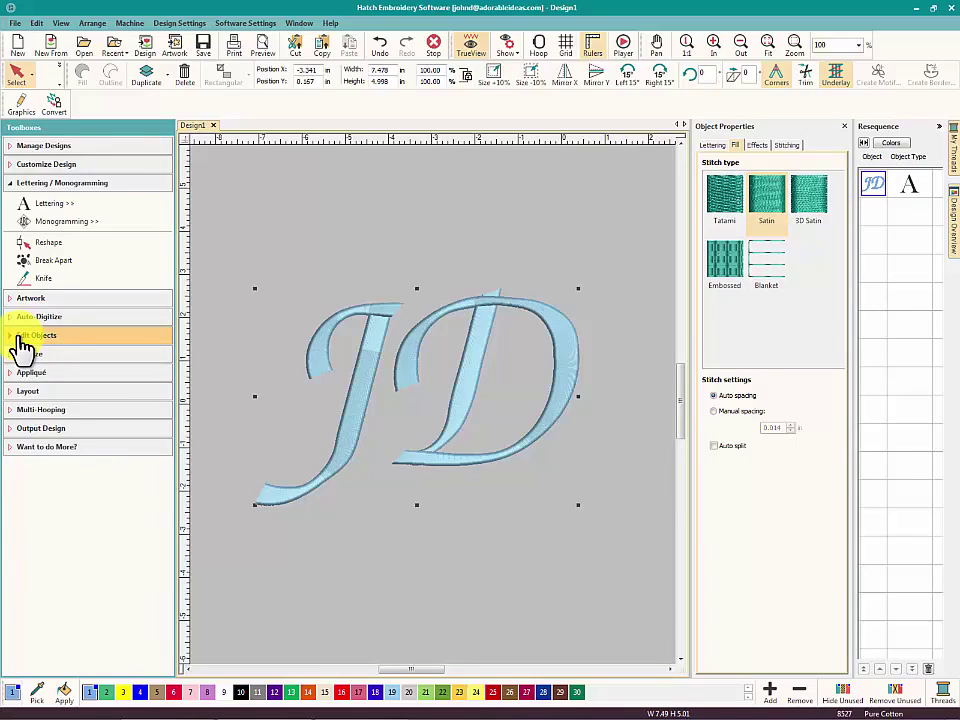
{"action": "left_click", "coordinate": [19, 340]}
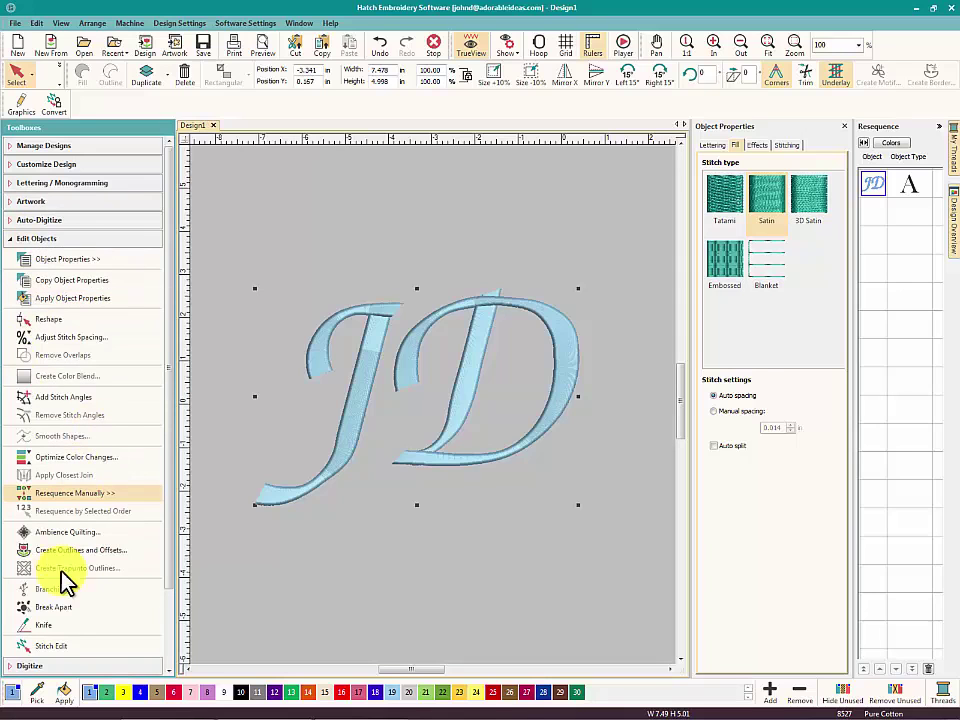
{"action": "left_click", "coordinate": [60, 615]}
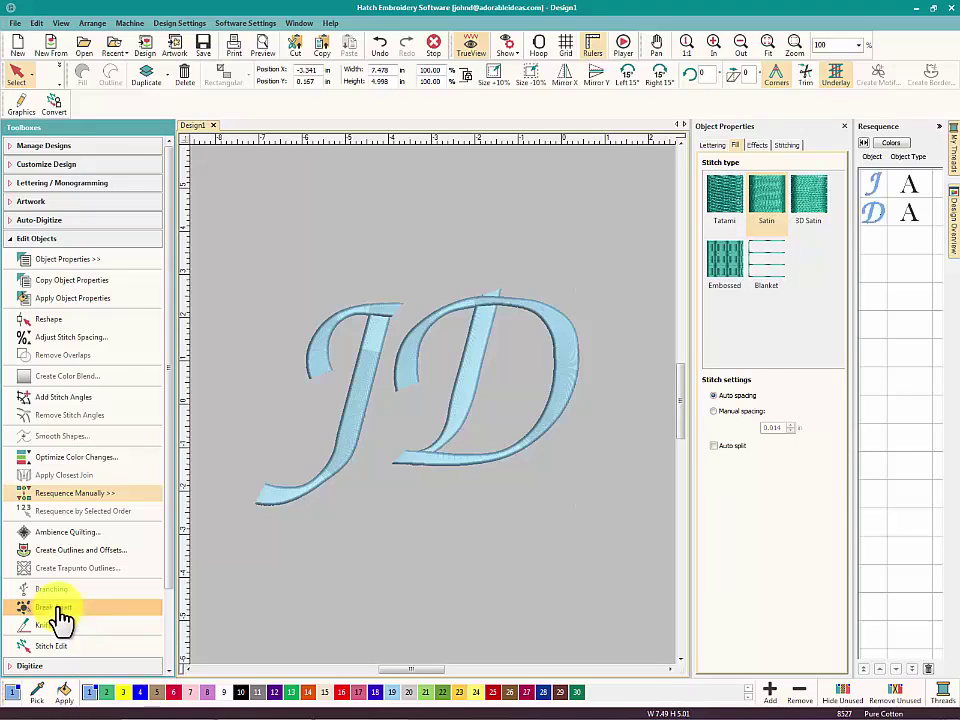
Duplicate the J and D lettering and colour the copy red with palette colour 16.
{"action": "left_click", "coordinate": [888, 205]}
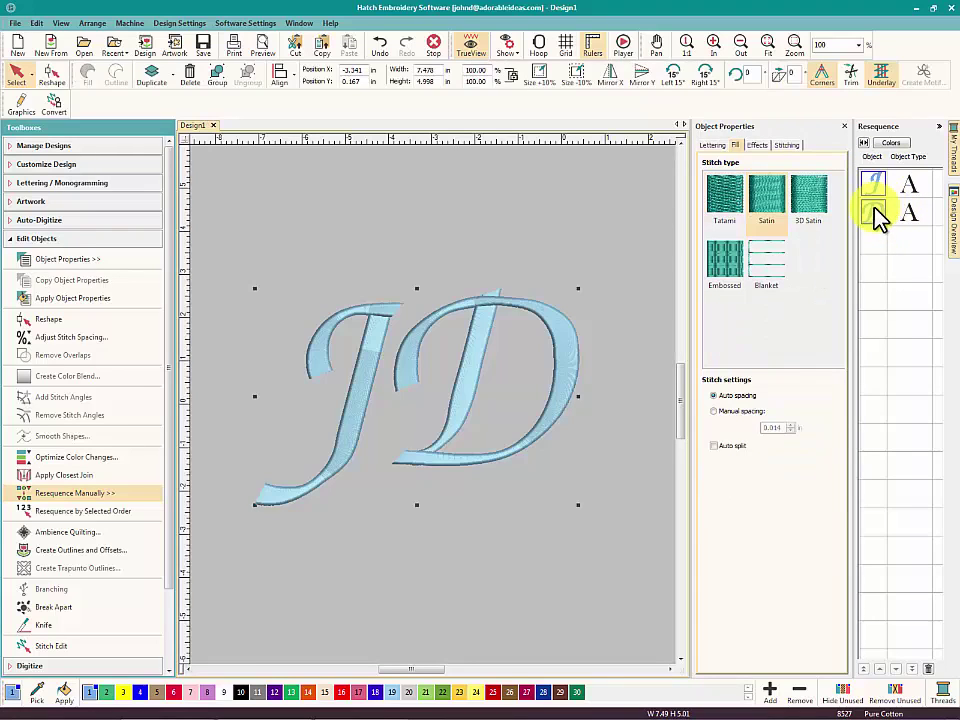
{"action": "right_click", "coordinate": [873, 212]}
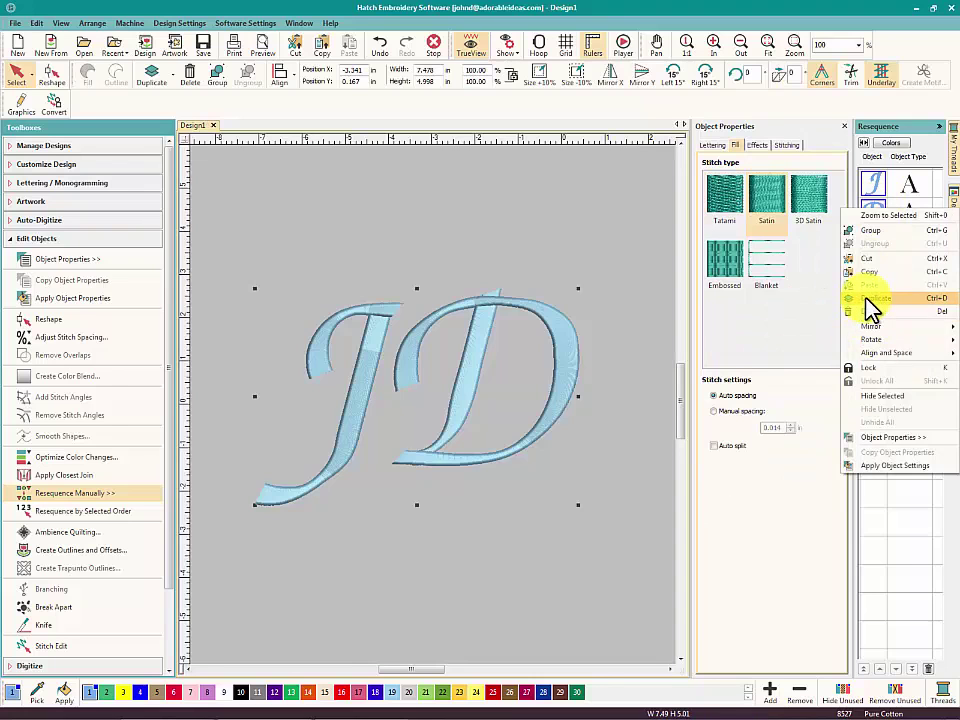
{"action": "left_click", "coordinate": [872, 305]}
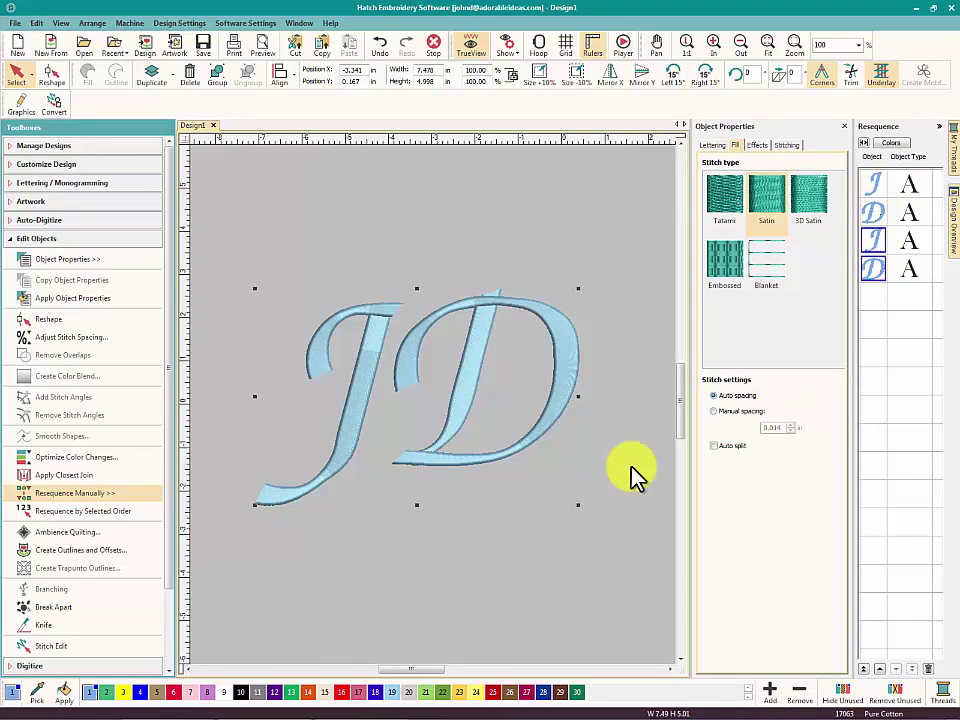
{"action": "left_click", "coordinate": [342, 692]}
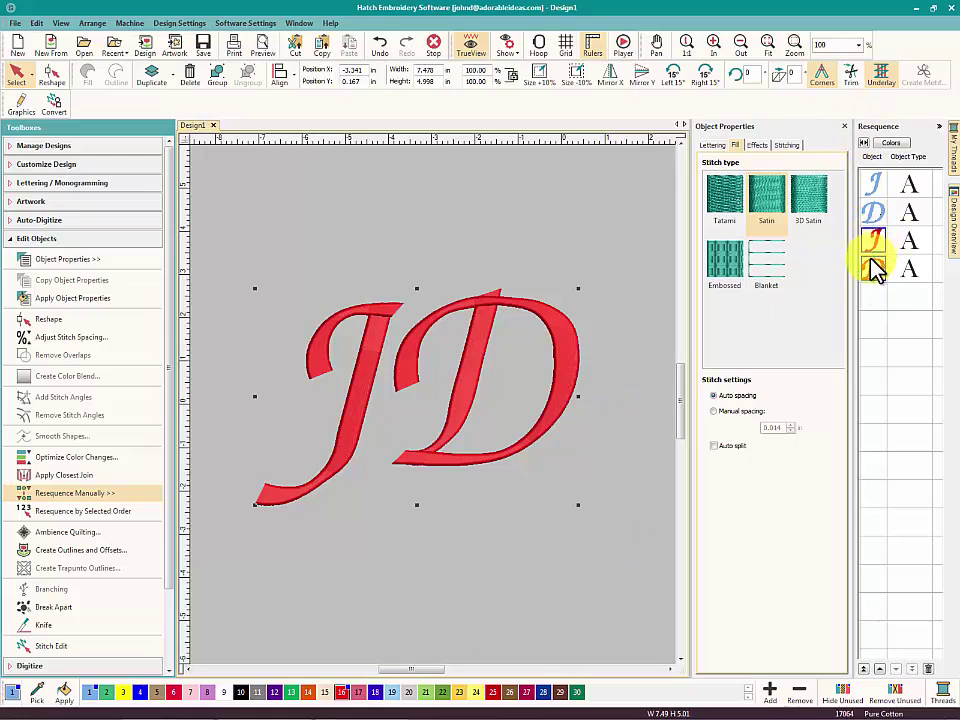
Reorder the red letters, including the red J, in the stitching sequence.
{"action": "left_click_drag", "start_coordinate": [875, 268], "coordinate": [875, 252]}
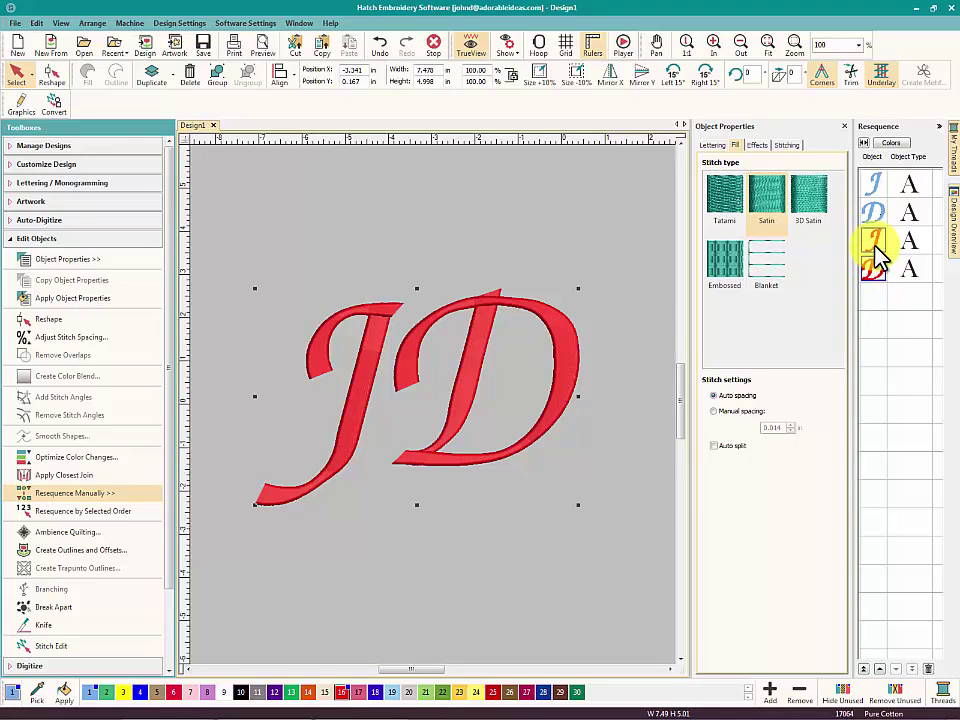
{"action": "left_click_drag", "start_coordinate": [875, 252], "coordinate": [875, 252]}
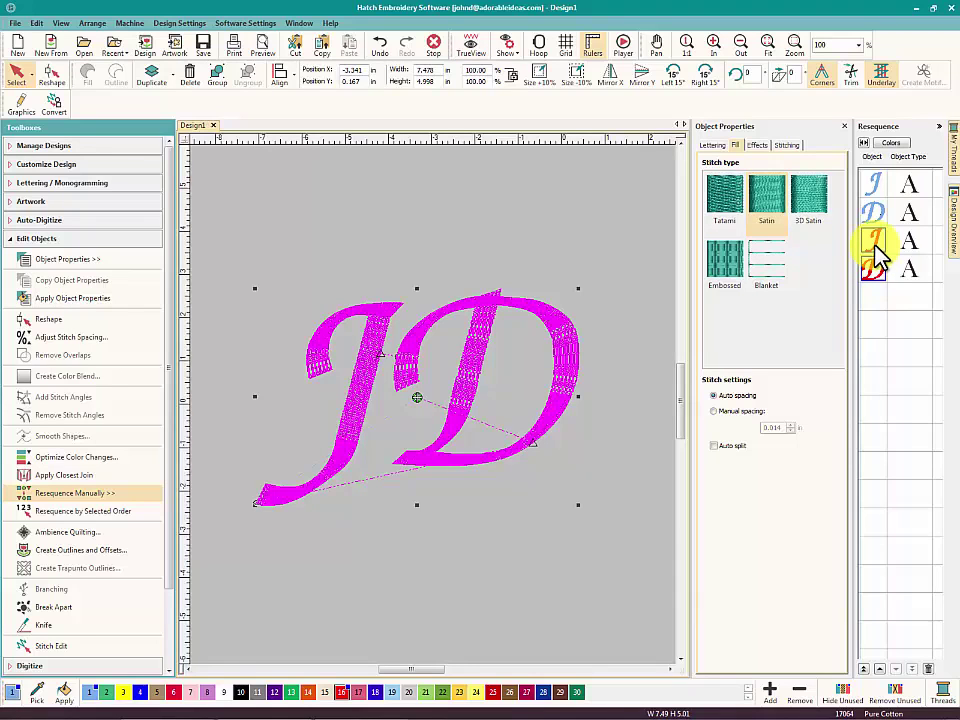
{"action": "left_click_drag", "start_coordinate": [876, 254], "coordinate": [875, 253]}
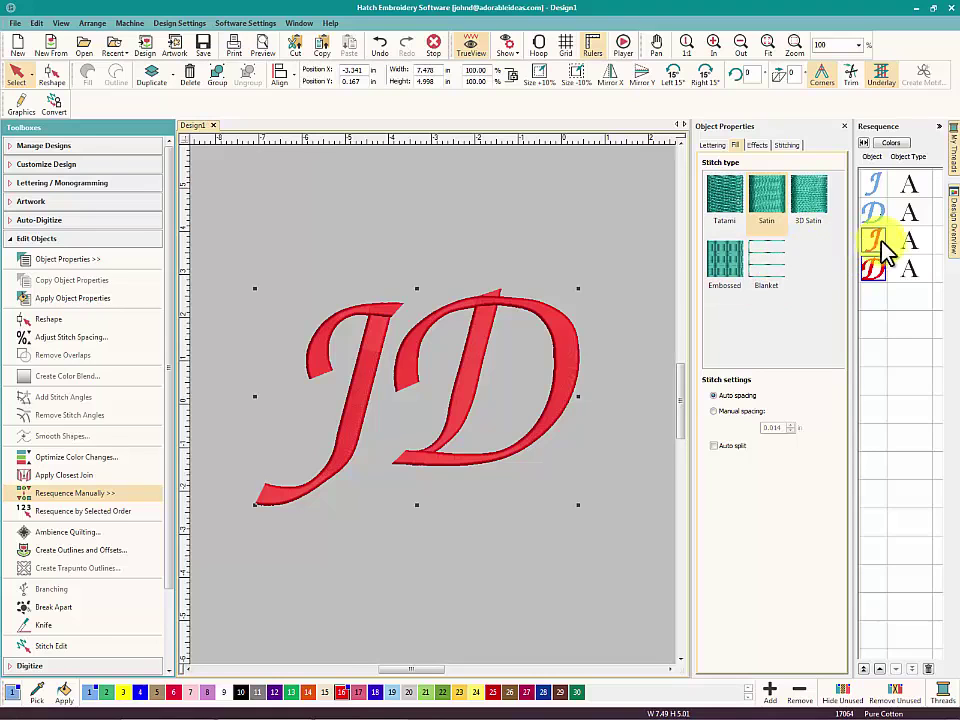
{"action": "left_click_drag", "start_coordinate": [884, 246], "coordinate": [875, 268]}
Break the red JD copy into separate shapes, undoing and redoing the split.
{"action": "left_click", "coordinate": [50, 609]}
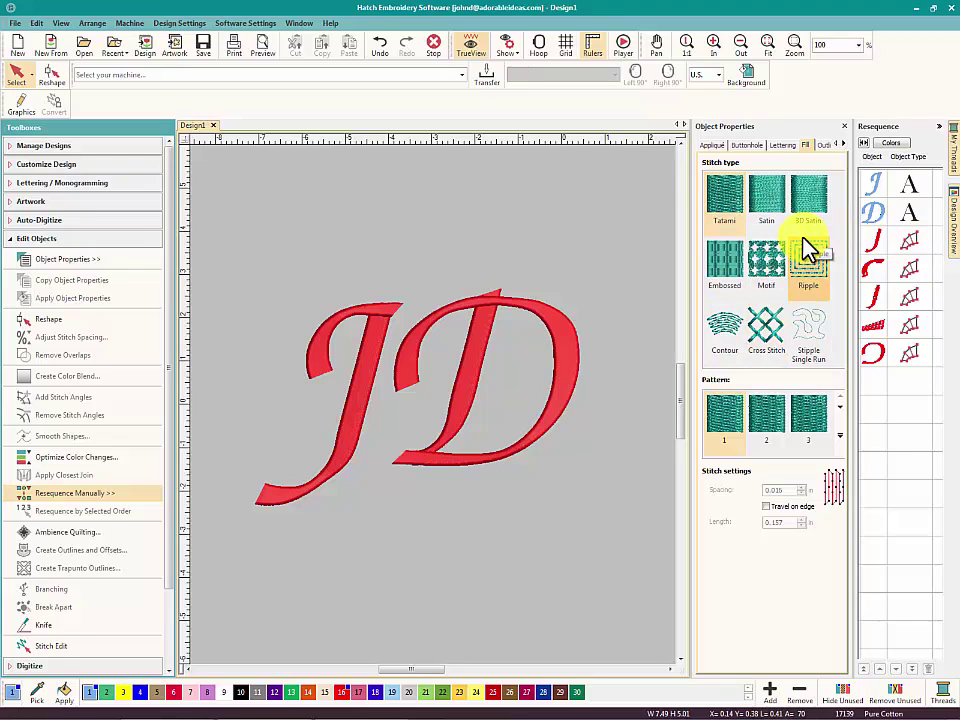
{"action": "left_click", "coordinate": [386, 55]}
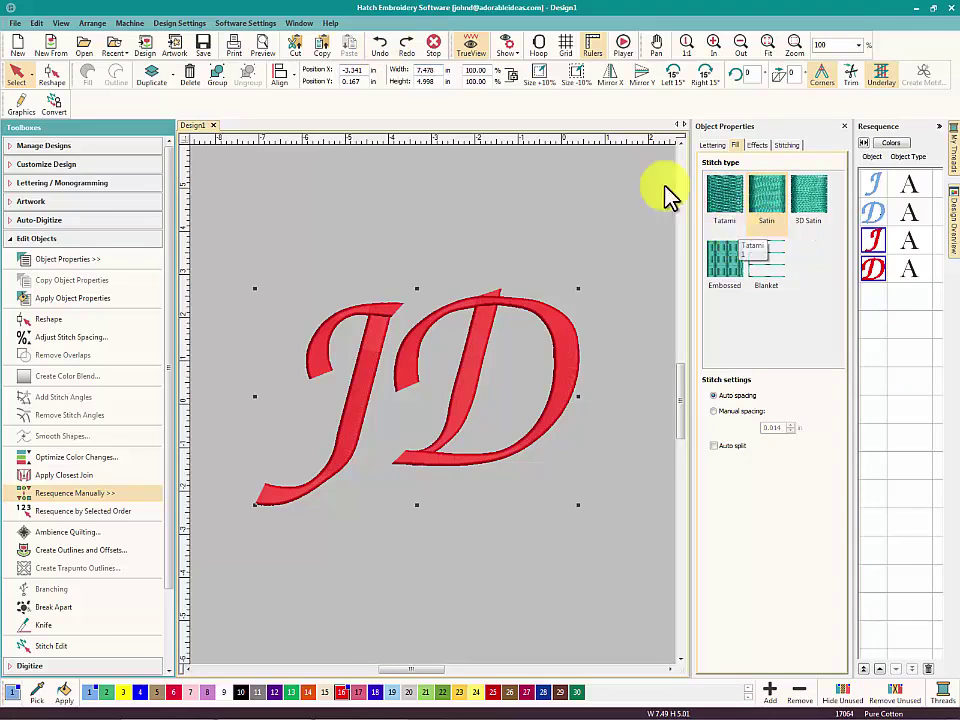
{"action": "left_click", "coordinate": [405, 47]}
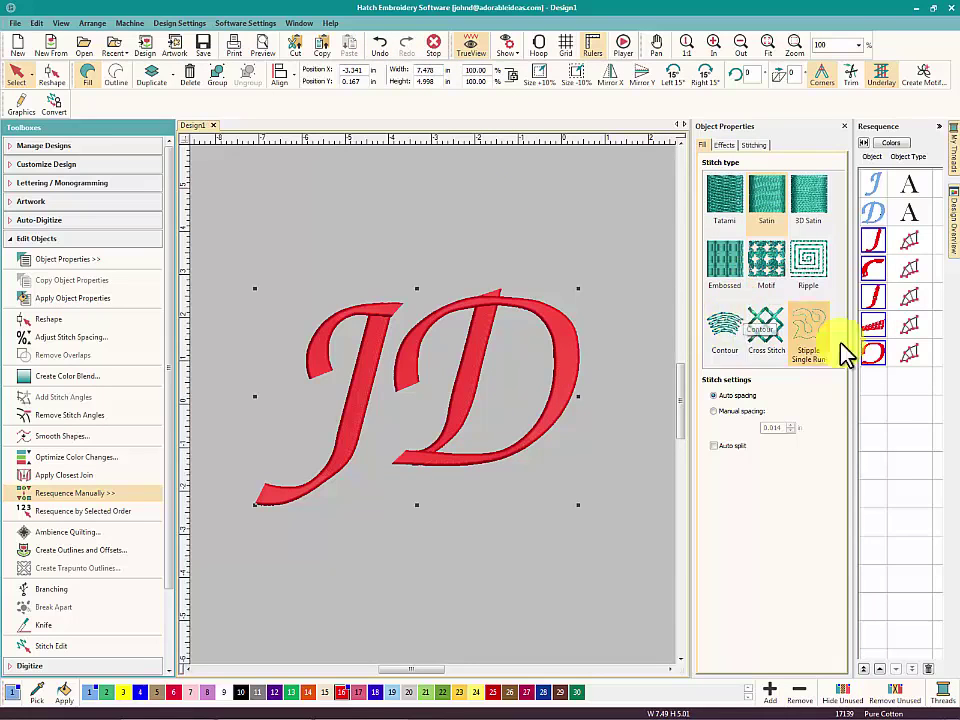
Move the J piece up the stitching order and give the red shapes a Shapes17 Motif fill.
{"action": "left_click_drag", "start_coordinate": [878, 300], "coordinate": [868, 250]}
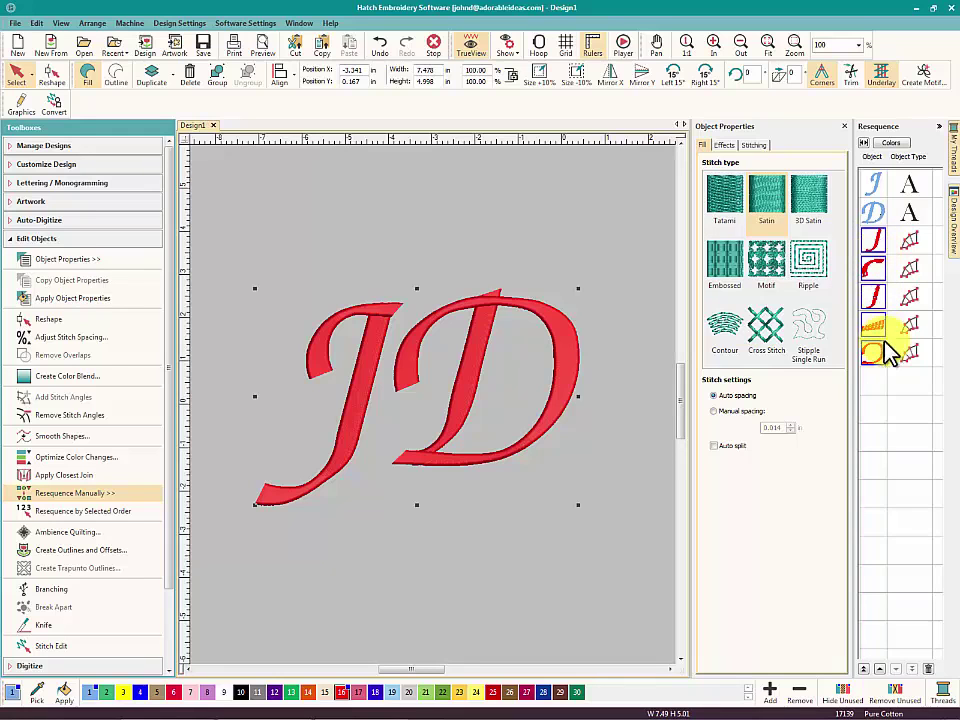
{"action": "left_click", "coordinate": [768, 262]}
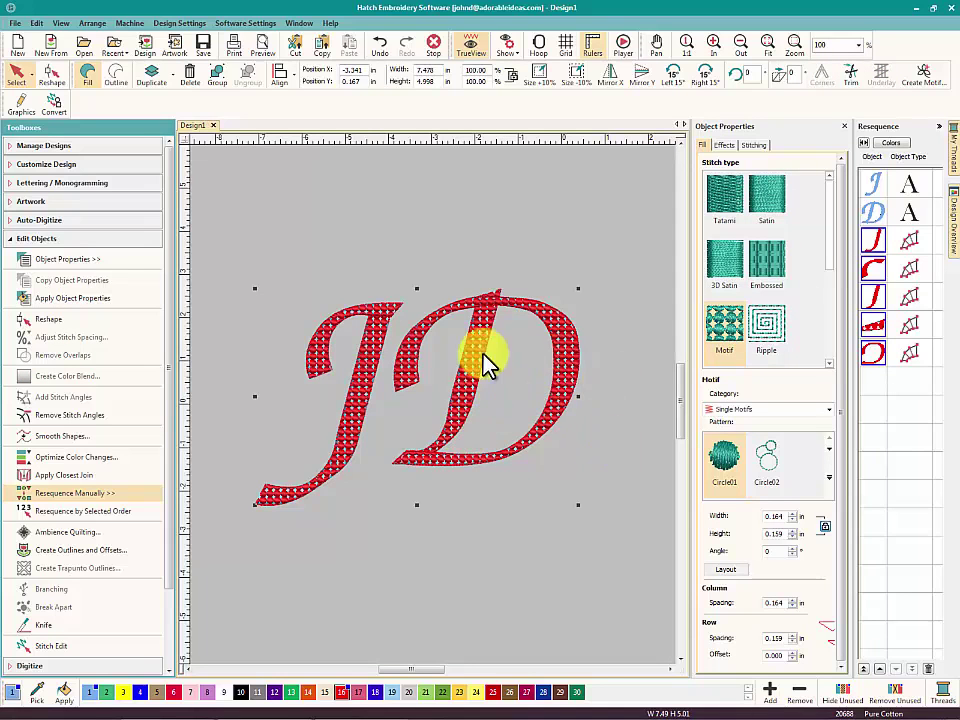
{"action": "left_click", "coordinate": [828, 478]}
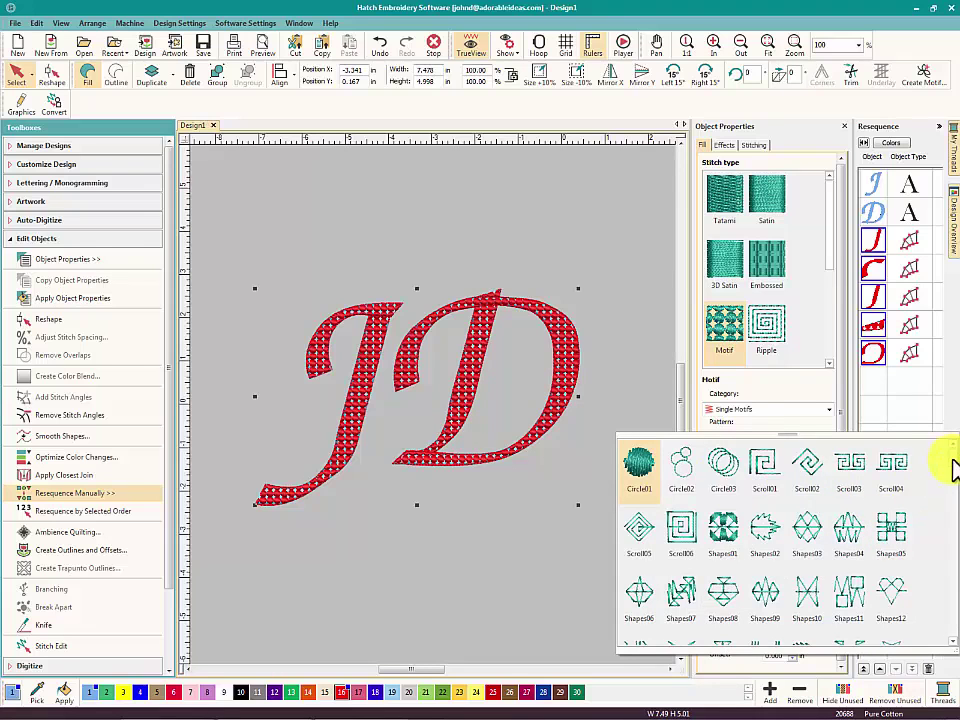
{"action": "scroll", "coordinate": [951, 474], "scroll_direction": "down", "scroll_amount": 2}
{"action": "scroll", "coordinate": [951, 478], "scroll_direction": "down", "scroll_amount": 1}
{"action": "left_click", "coordinate": [805, 482]}
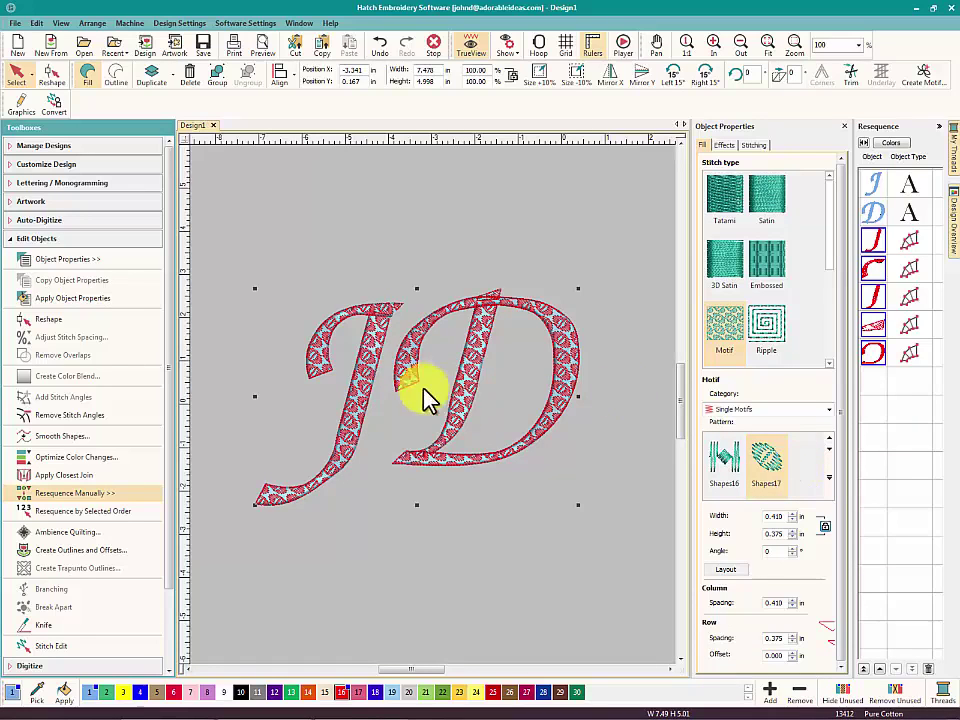
Try the ZigZag22 motif pattern, then settle on the Kite09 diamond motif.
{"action": "left_click", "coordinate": [831, 487]}
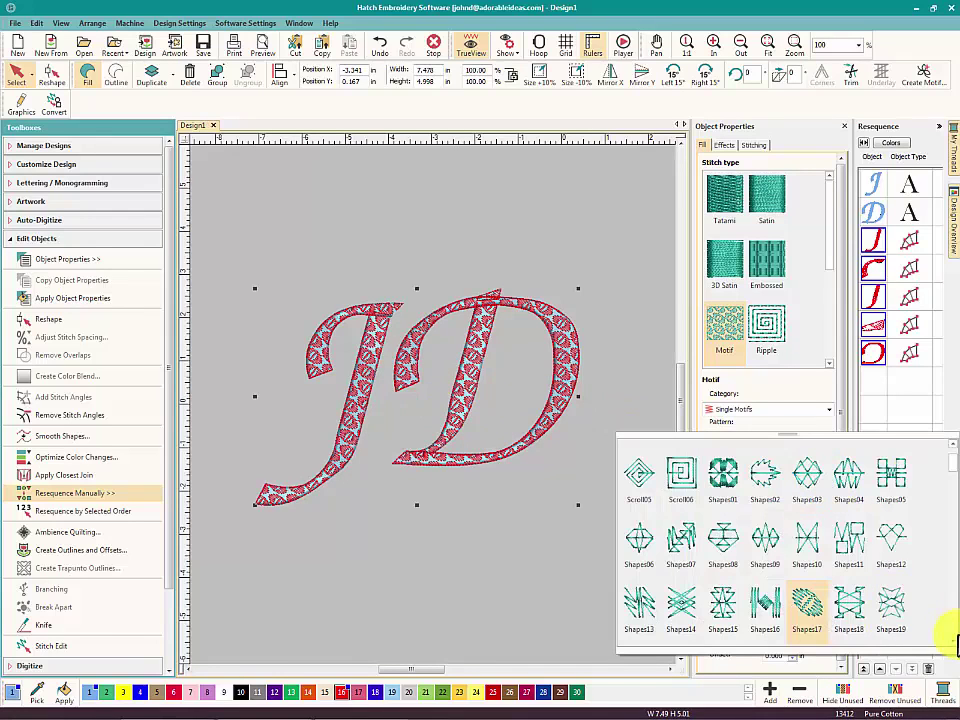
{"action": "scroll", "coordinate": [953, 650], "scroll_direction": "down", "scroll_amount": 6}
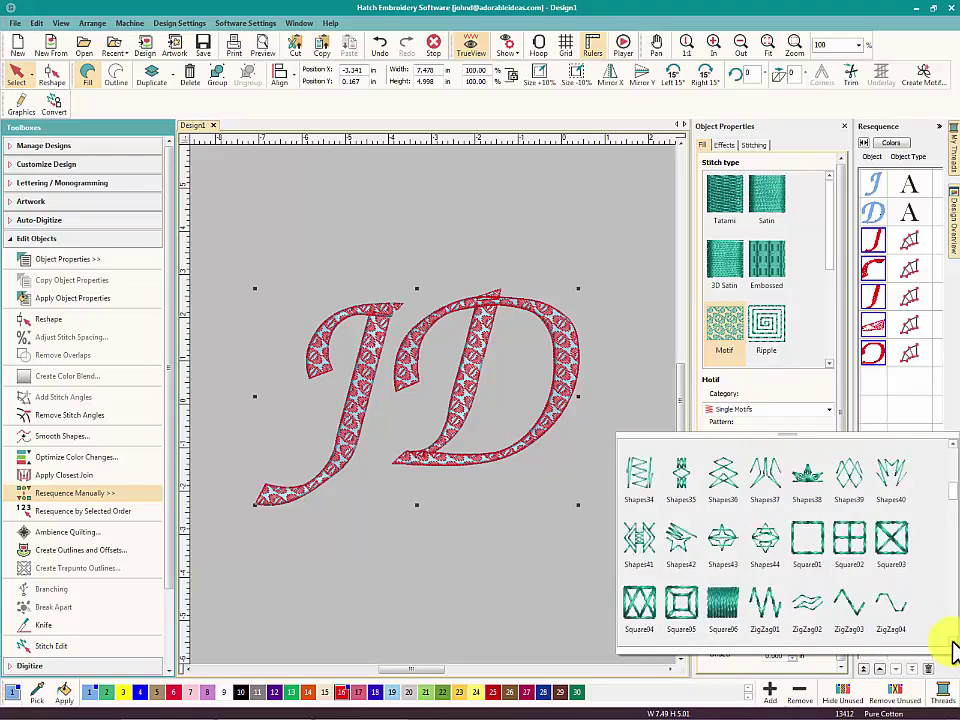
{"action": "scroll", "coordinate": [953, 650], "scroll_direction": "down", "scroll_amount": 2}
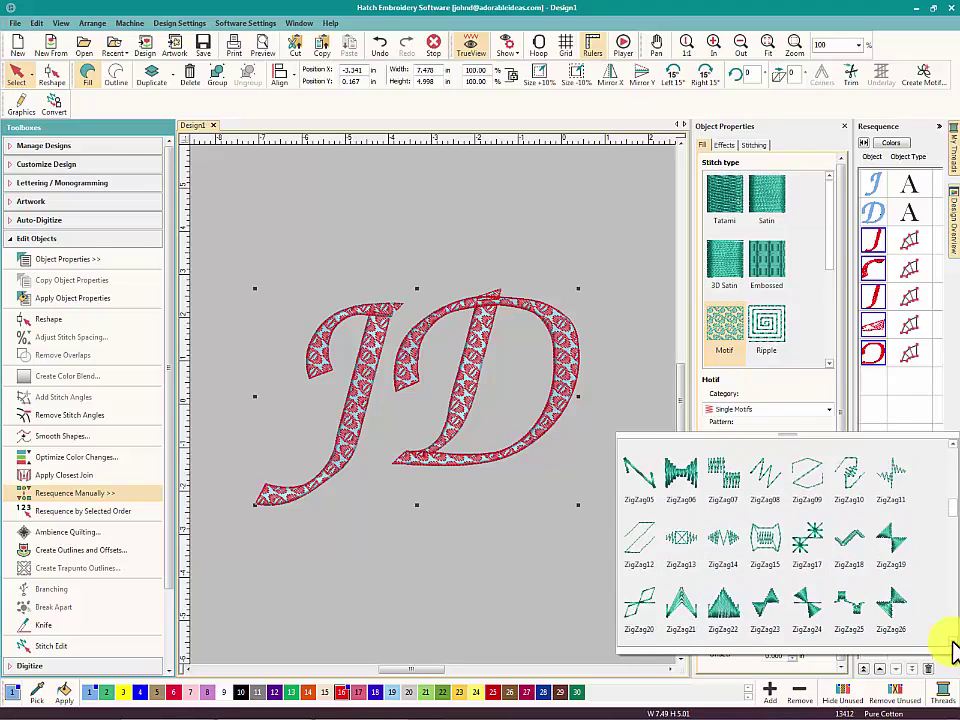
{"action": "left_click", "coordinate": [728, 610]}
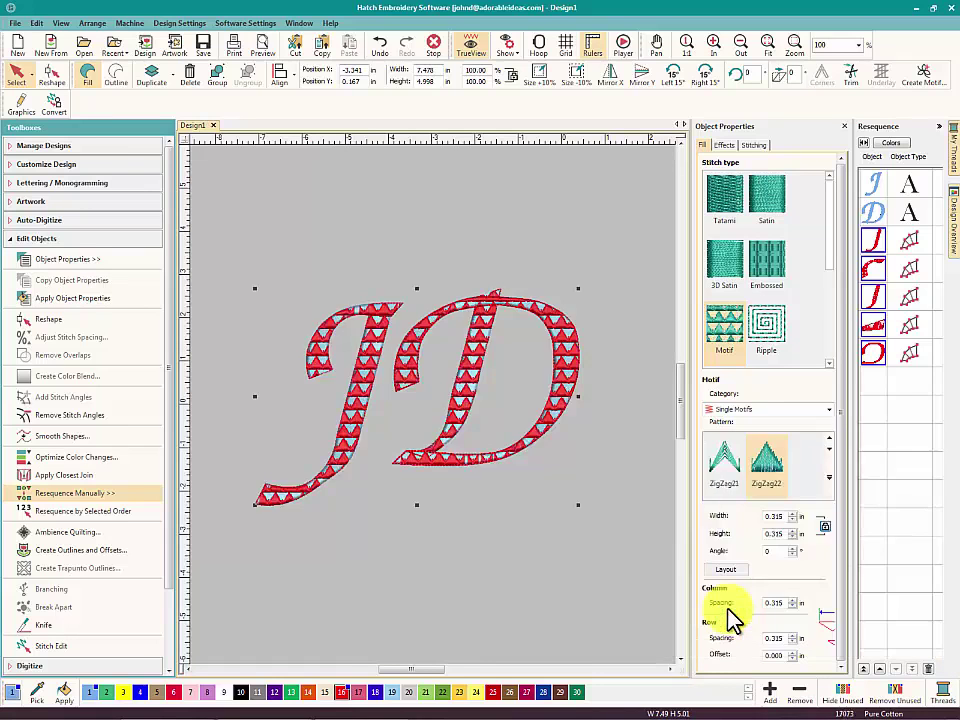
{"action": "left_click", "coordinate": [831, 474]}
{"action": "scroll", "coordinate": [951, 516], "scroll_direction": "down", "scroll_amount": 1}
{"action": "scroll", "coordinate": [948, 525], "scroll_direction": "down", "scroll_amount": 2}
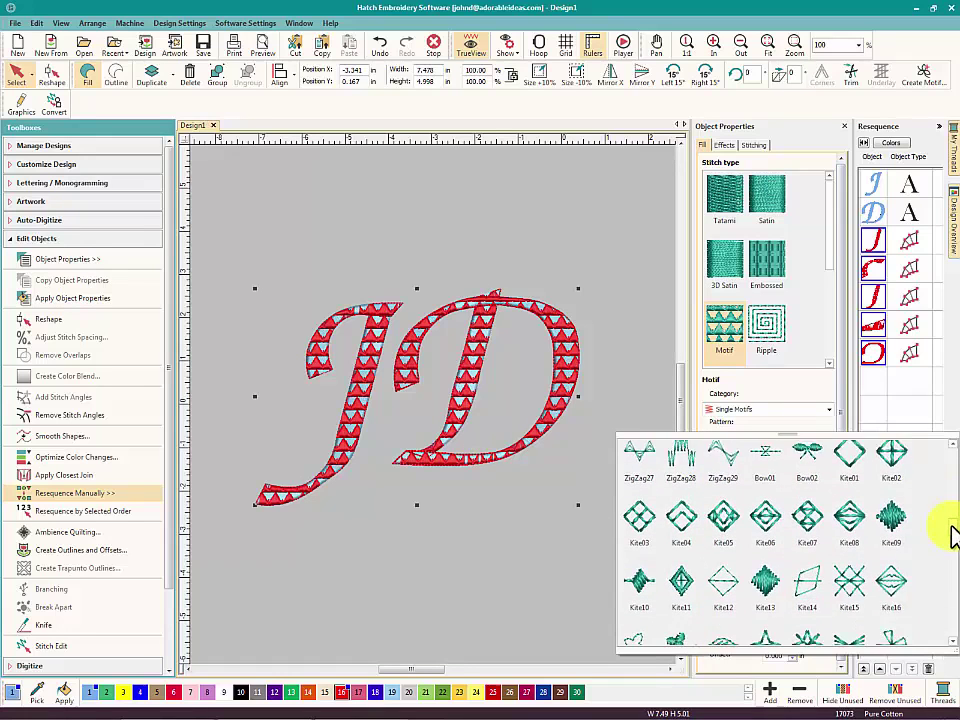
{"action": "left_click", "coordinate": [893, 508]}
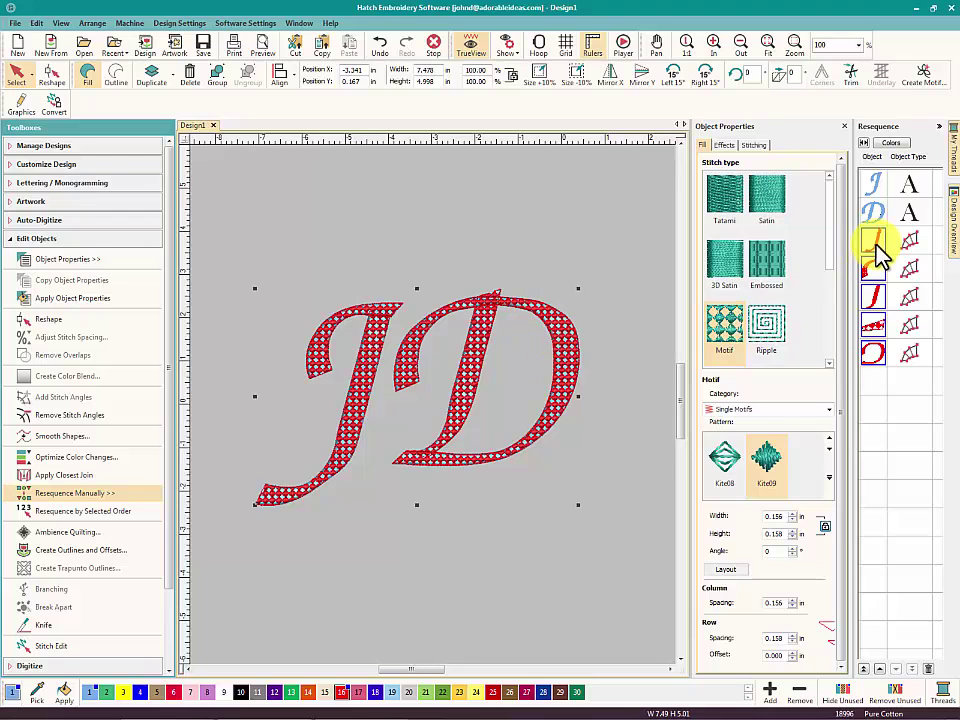
Move the blue J later in Resequence, break it apart, and select both J pieces.
{"action": "left_click", "coordinate": [879, 183]}
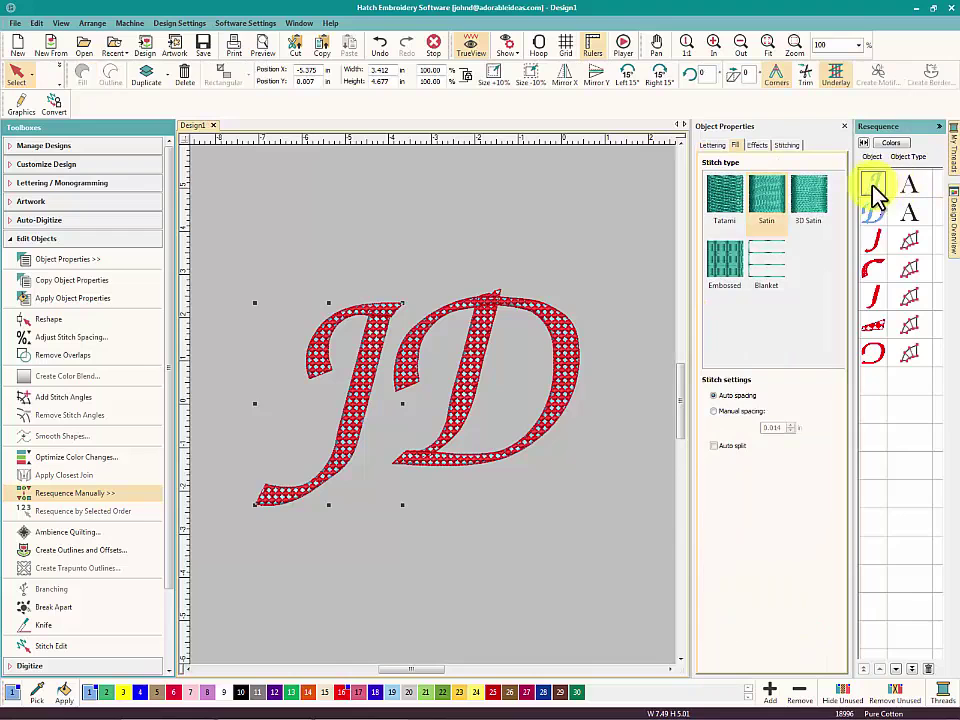
{"action": "left_click_drag", "start_coordinate": [877, 190], "coordinate": [873, 274]}
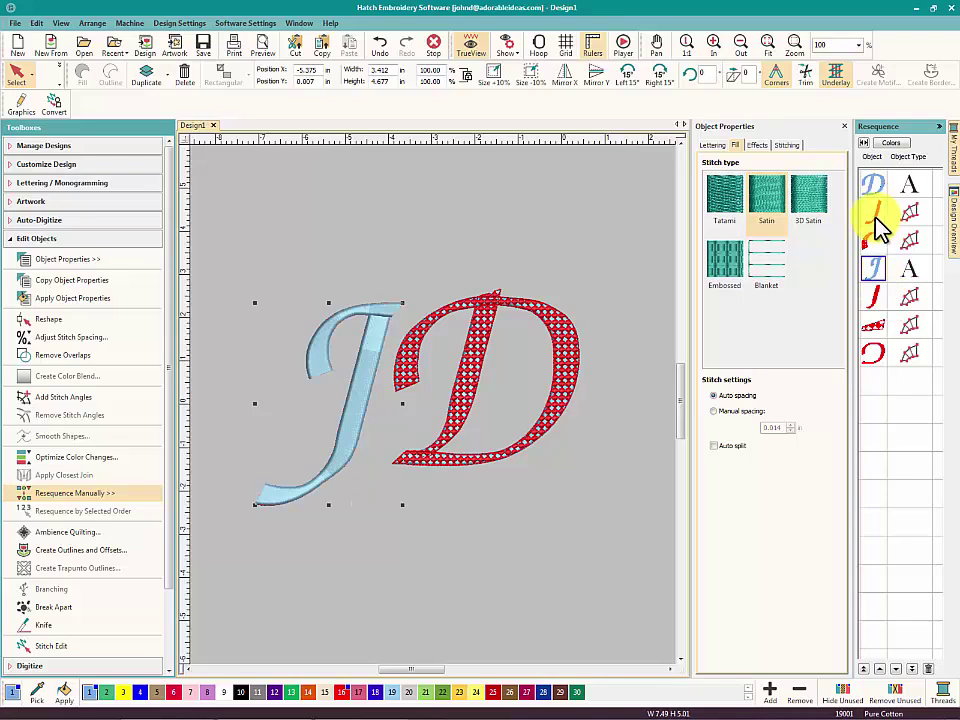
{"action": "left_click", "coordinate": [878, 274]}
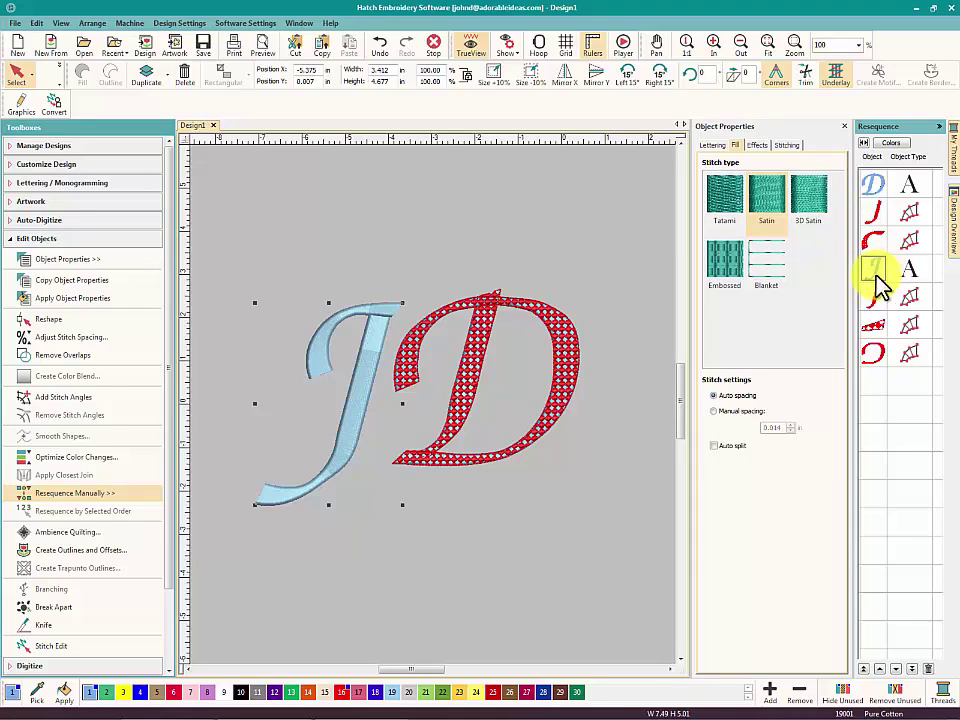
{"action": "left_click", "coordinate": [43, 610]}
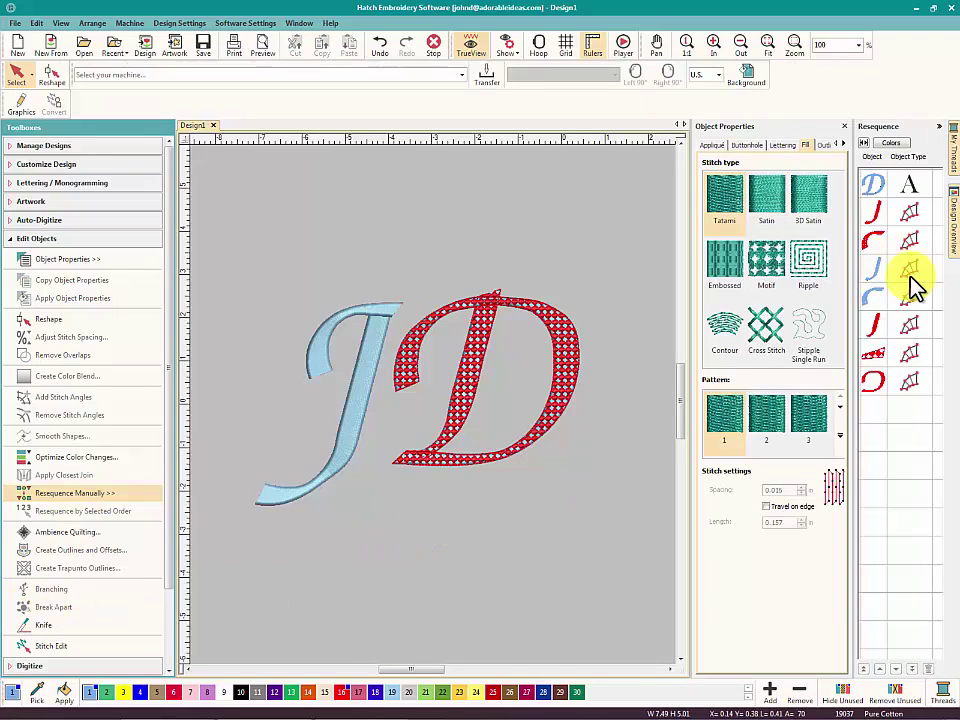
{"action": "left_click", "coordinate": [876, 268]}
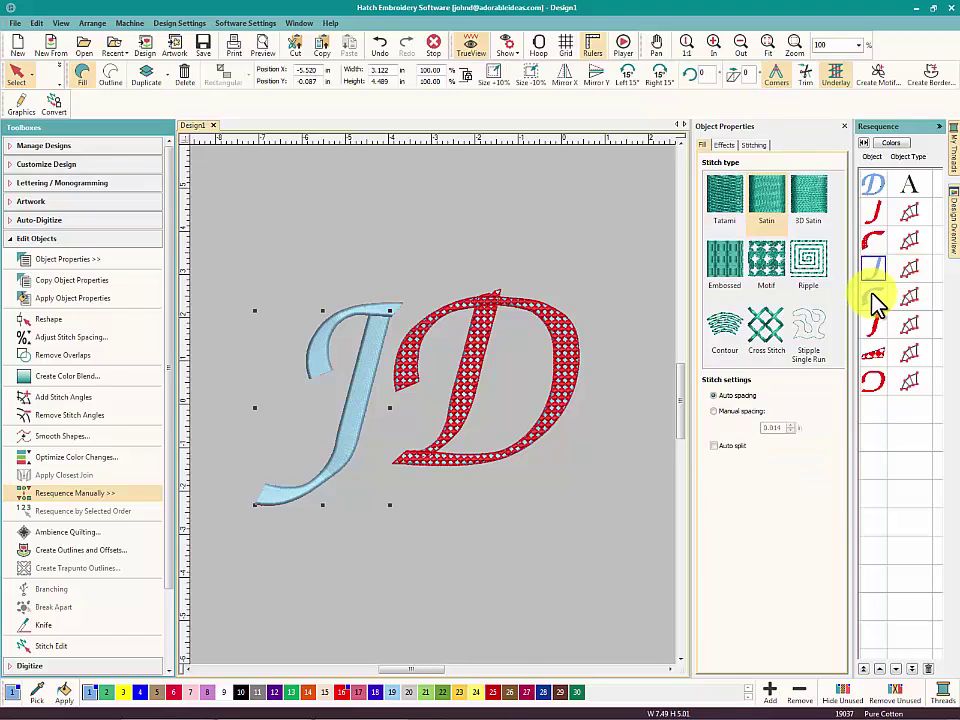
{"action": "left_click", "coordinate": [872, 296], "text": "ctrl"}
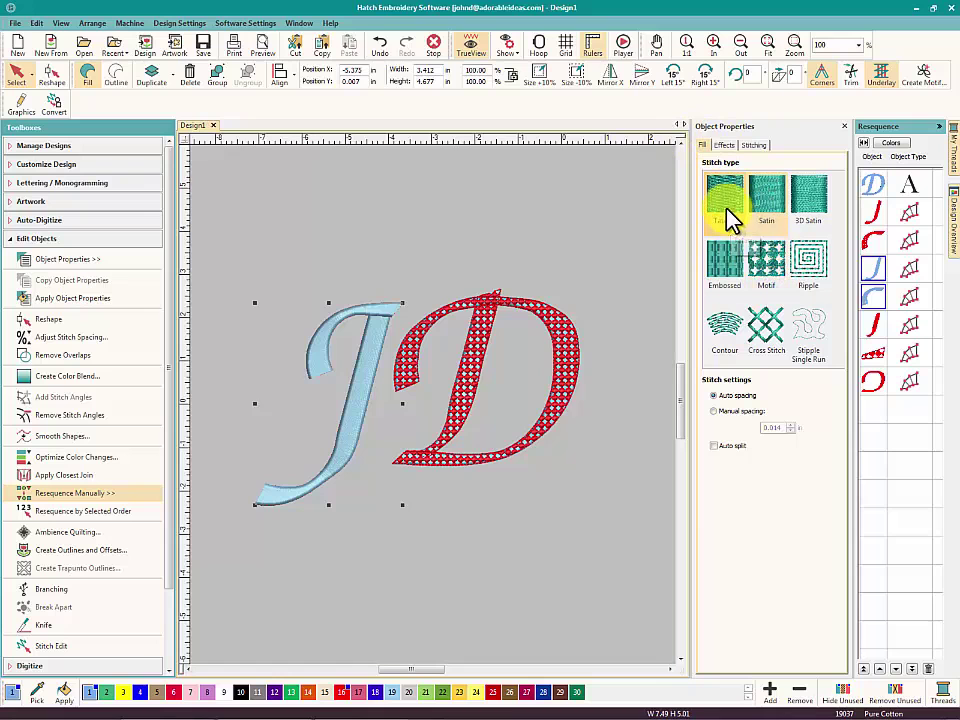
Turn the blue J into a satin outline border and zoom in on the top of the J.
{"action": "left_click", "coordinate": [118, 85]}
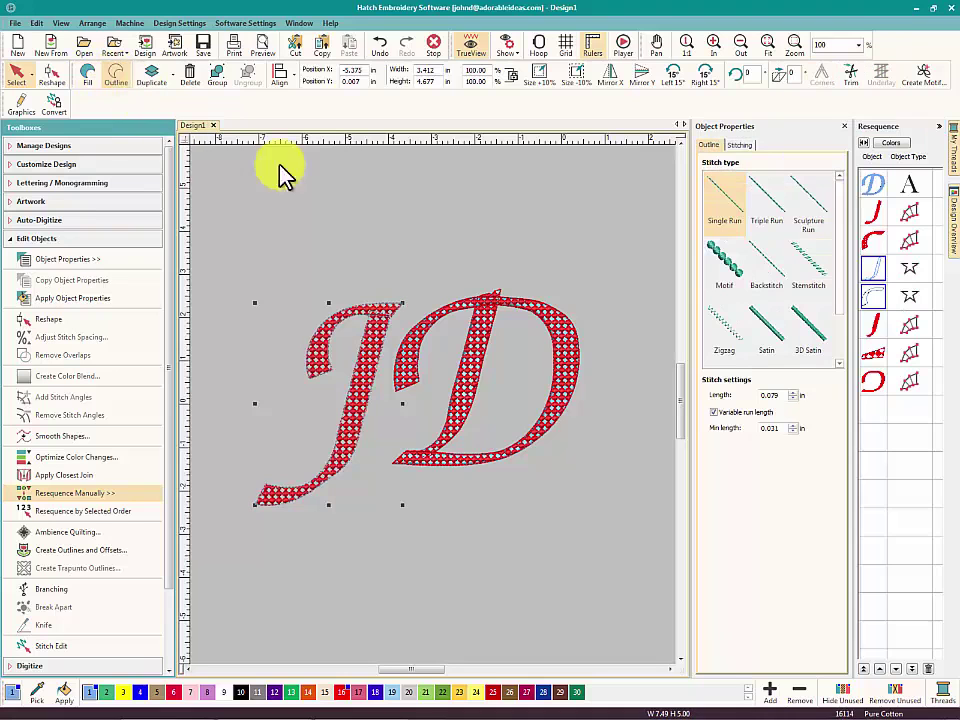
{"action": "left_click", "coordinate": [765, 329]}
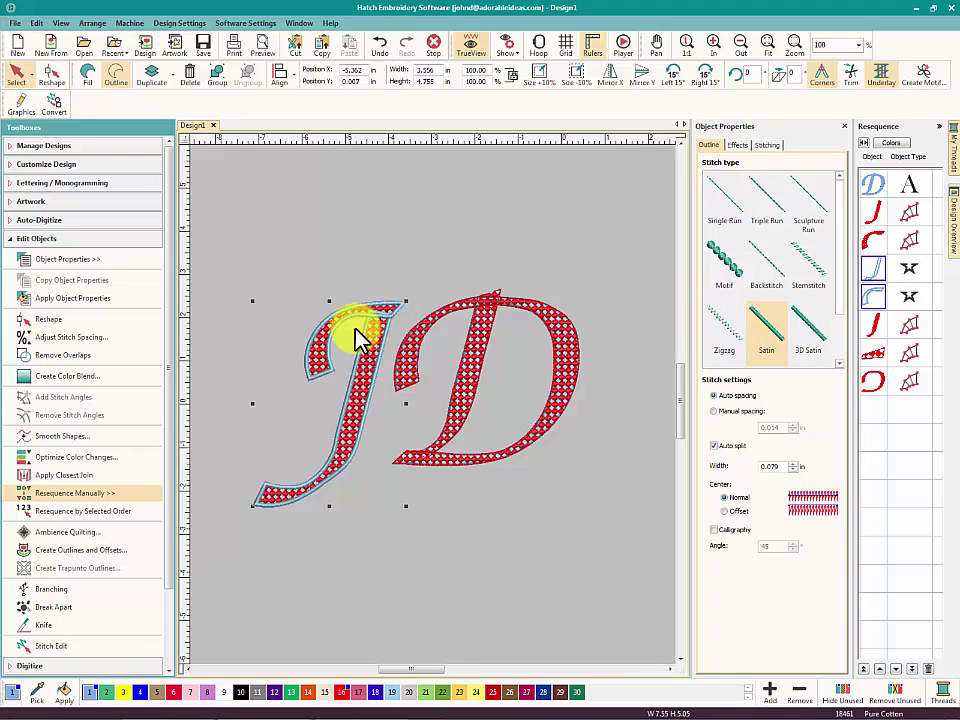
{"action": "key", "text": "b"}
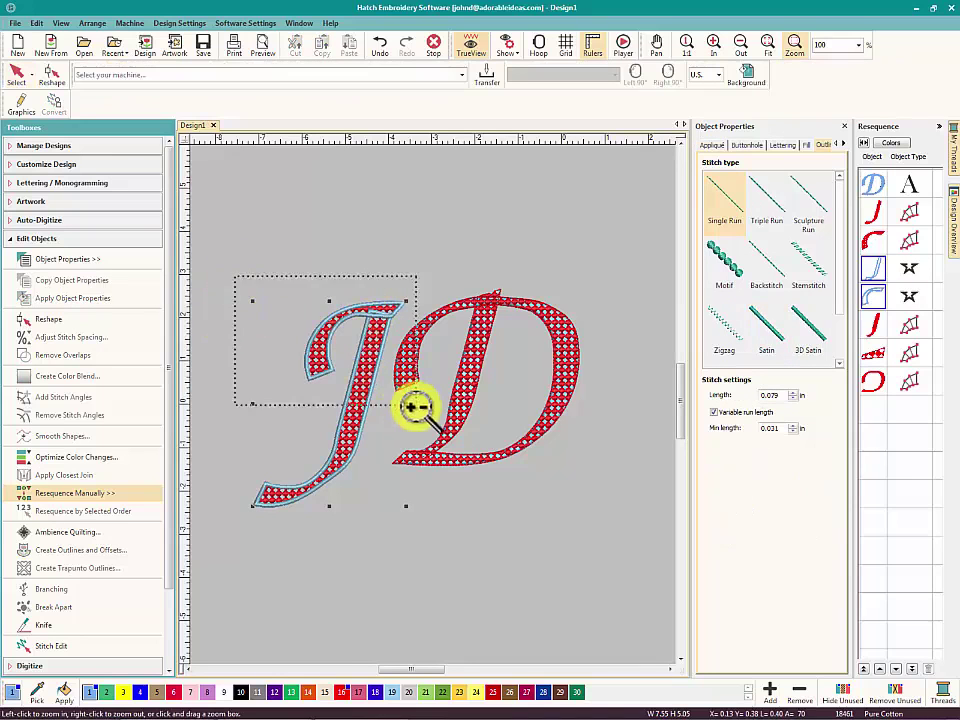
{"action": "left_click_drag", "start_coordinate": [235, 275], "coordinate": [440, 435]}
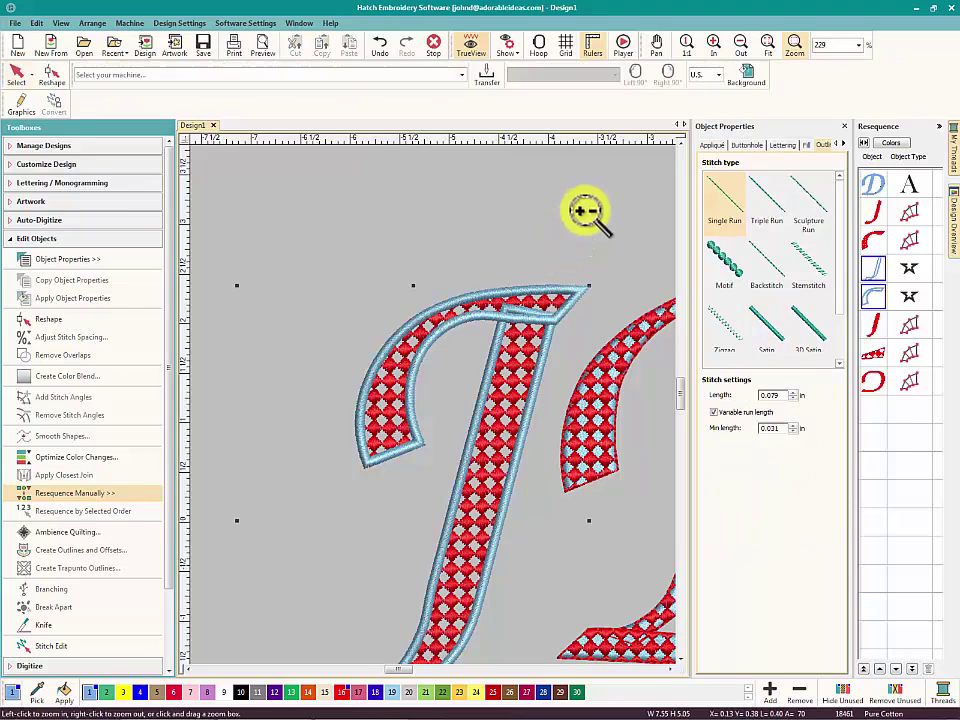
{"action": "left_click_drag", "start_coordinate": [412, 258], "coordinate": [615, 392]}
Select the J's satin outline and break it apart into separate pieces.
{"action": "left_click", "coordinate": [418, 420]}
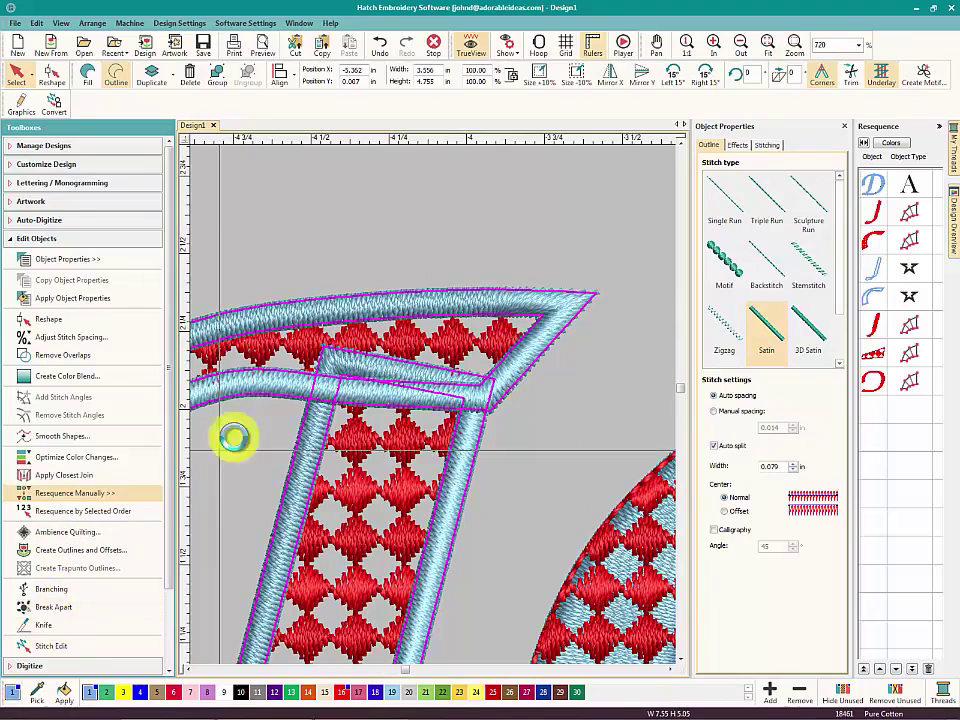
{"action": "left_click", "coordinate": [45, 607]}
{"action": "left_click", "coordinate": [249, 410]}
Knife-cut the J's satin outline around the overlapping corner at its top stroke.
{"action": "key", "text": "k"}
{"action": "left_click", "coordinate": [291, 388]}
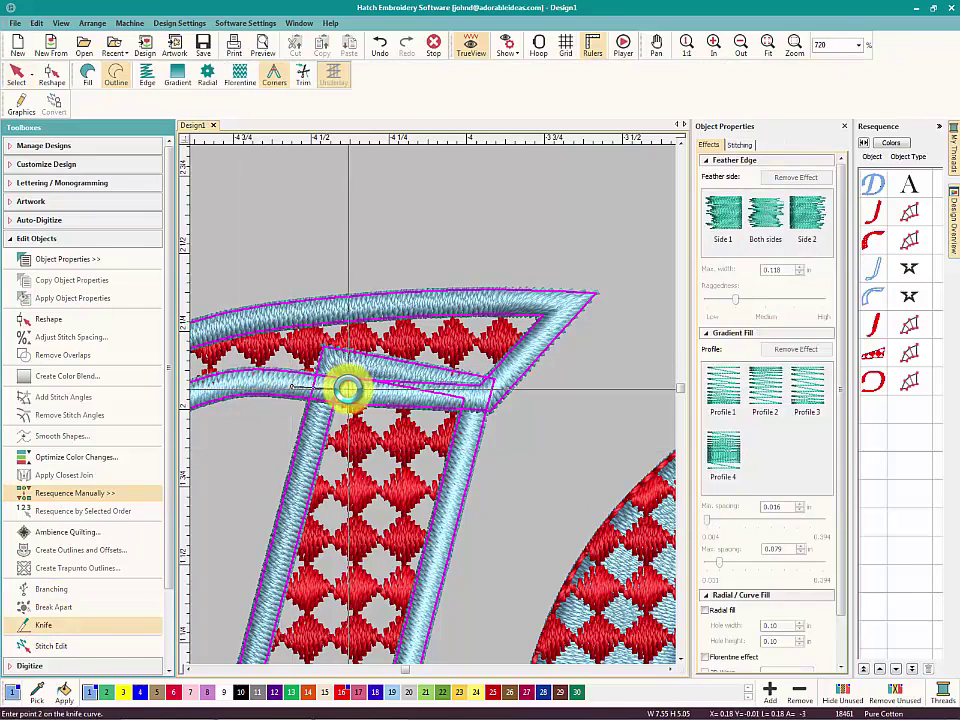
{"action": "left_click", "coordinate": [447, 402]}
{"action": "left_click", "coordinate": [471, 392]}
{"action": "left_click", "coordinate": [501, 404]}
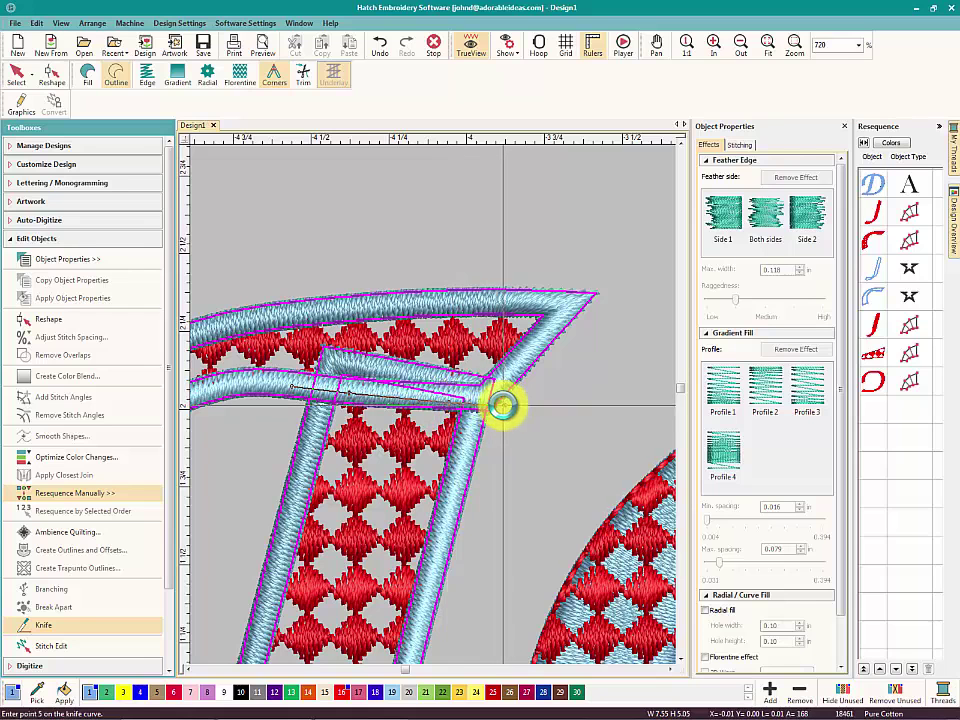
{"action": "key", "text": "Return"}
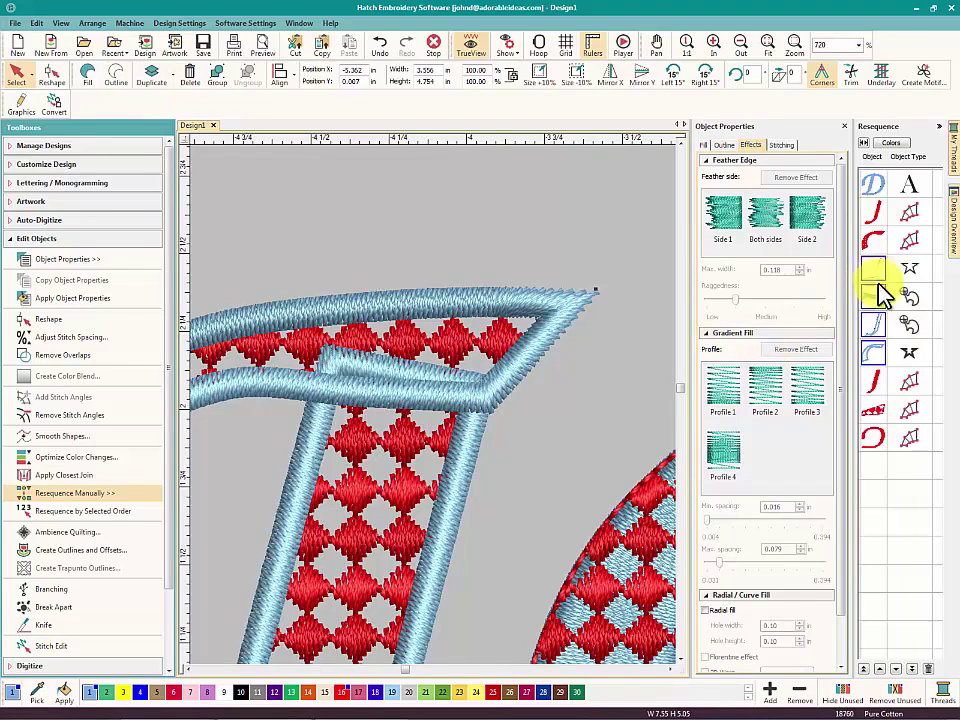
Delete the cut-off satin scrap and select the J's red diamond fill.
{"action": "left_click", "coordinate": [872, 303]}
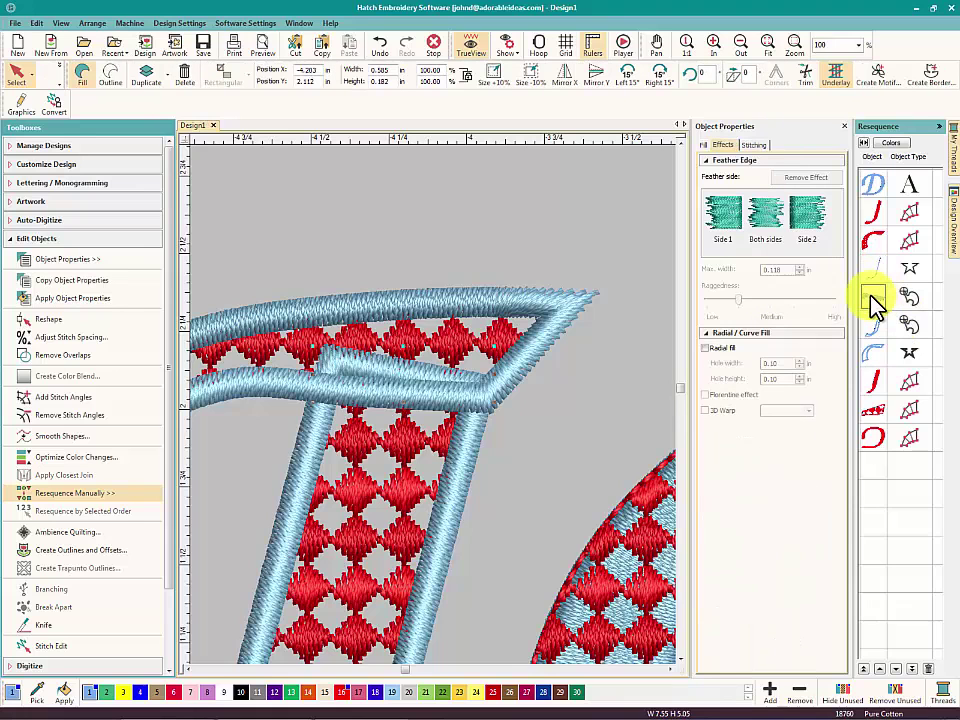
{"action": "key", "text": "Delete"}
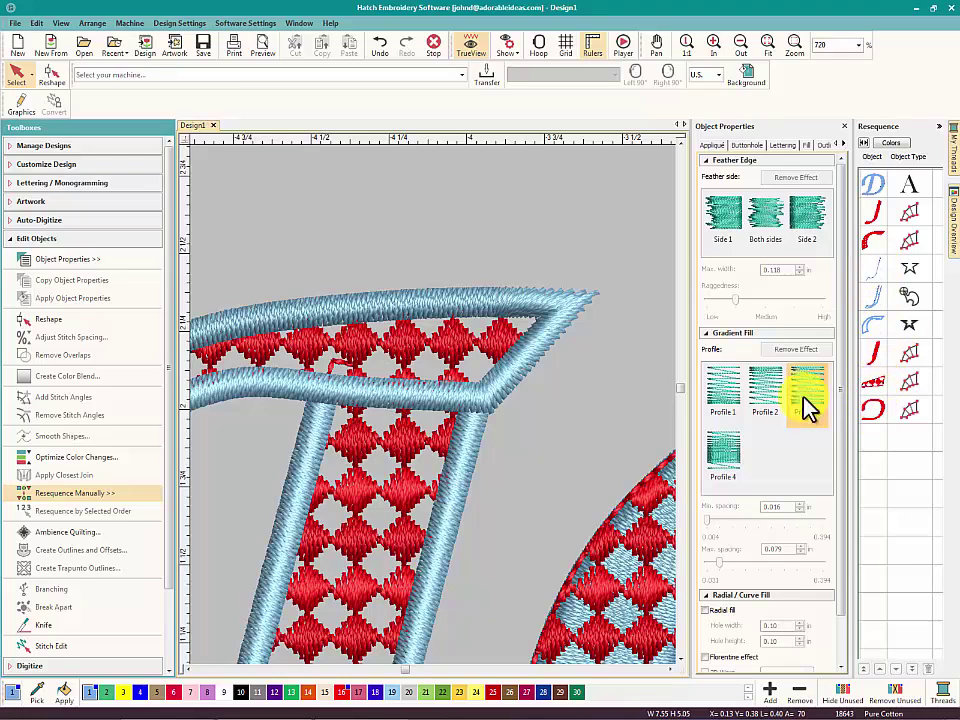
{"action": "left_click", "coordinate": [333, 373]}
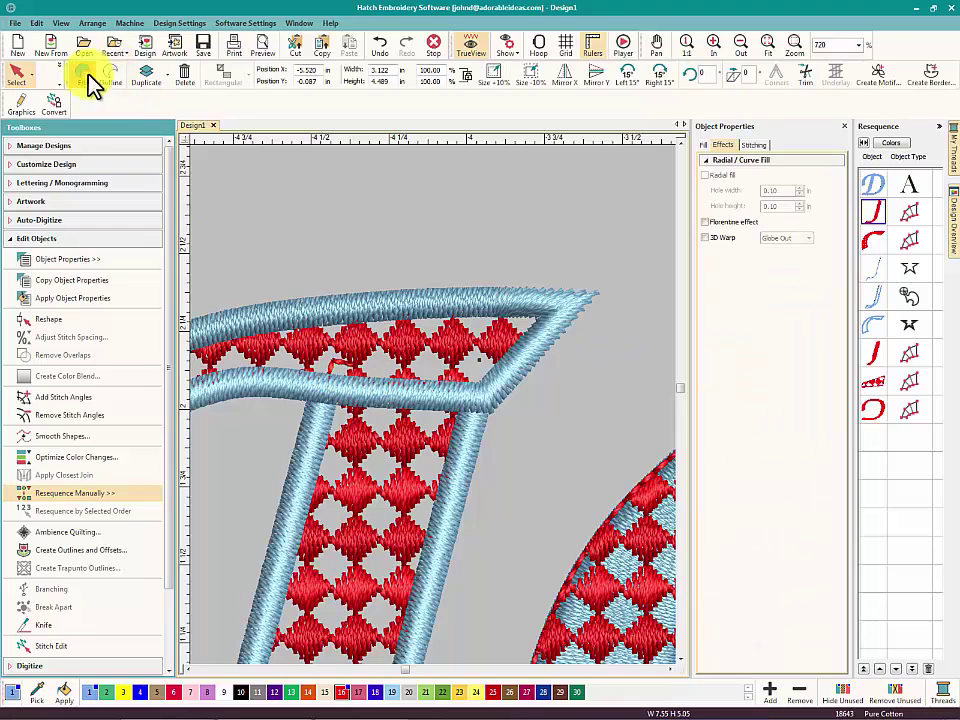
Reshape the J's diamond fill, pulling its corner down to the satin band edge, then zoom to fit.
{"action": "key", "text": "h"}
{"action": "left_click_drag", "start_coordinate": [327, 357], "coordinate": [326, 381]}
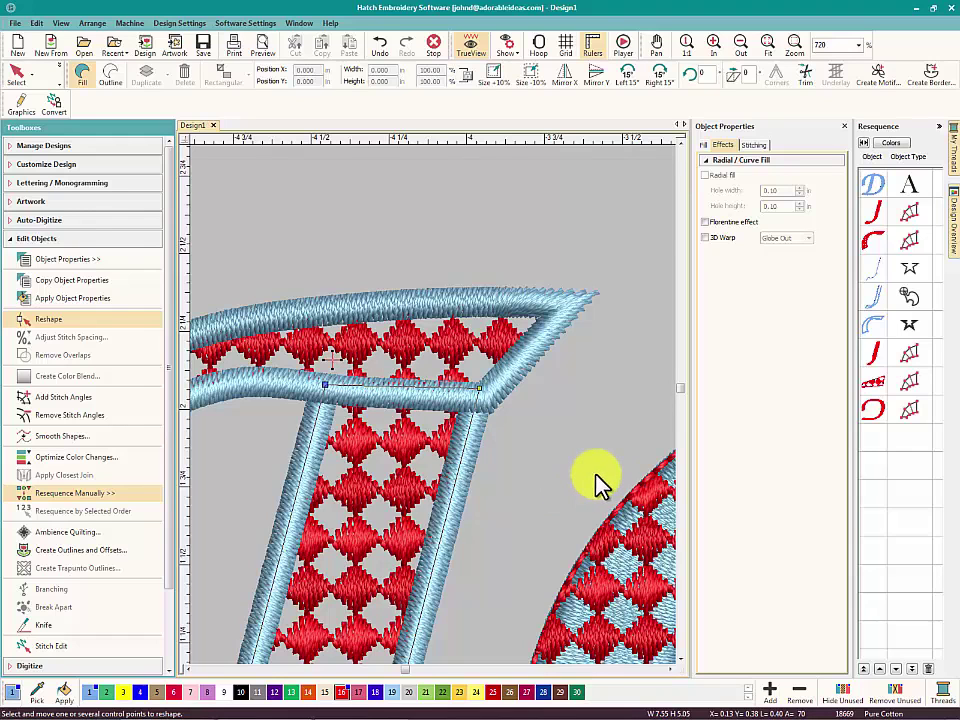
{"action": "key", "text": "0"}
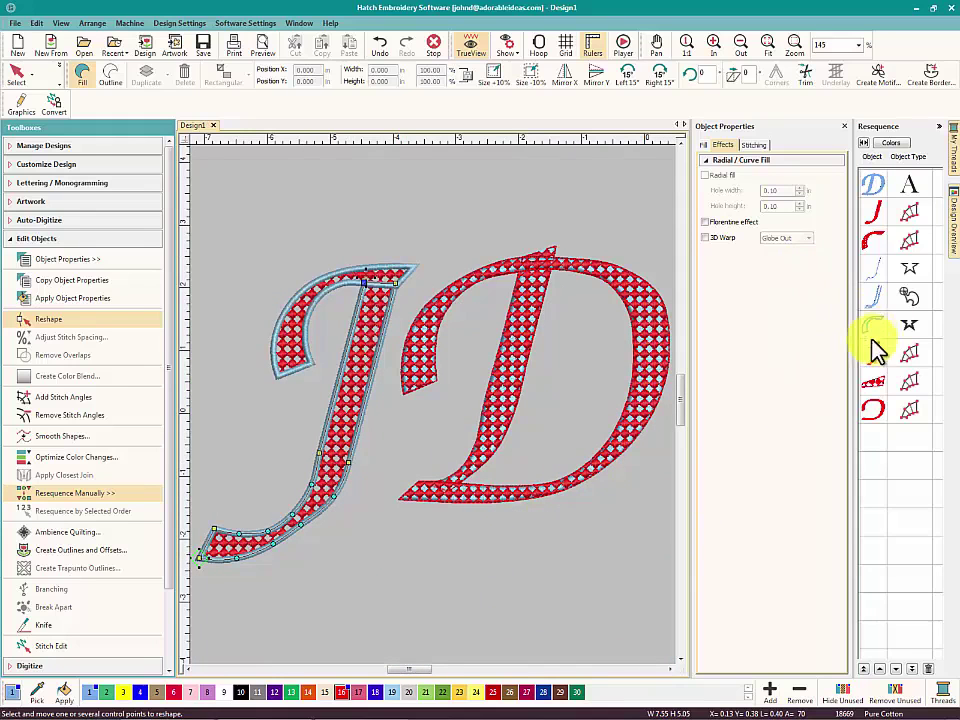
Move the D to the end of the stitch order, break it apart, and add a satin outline.
{"action": "left_click", "coordinate": [873, 187]}
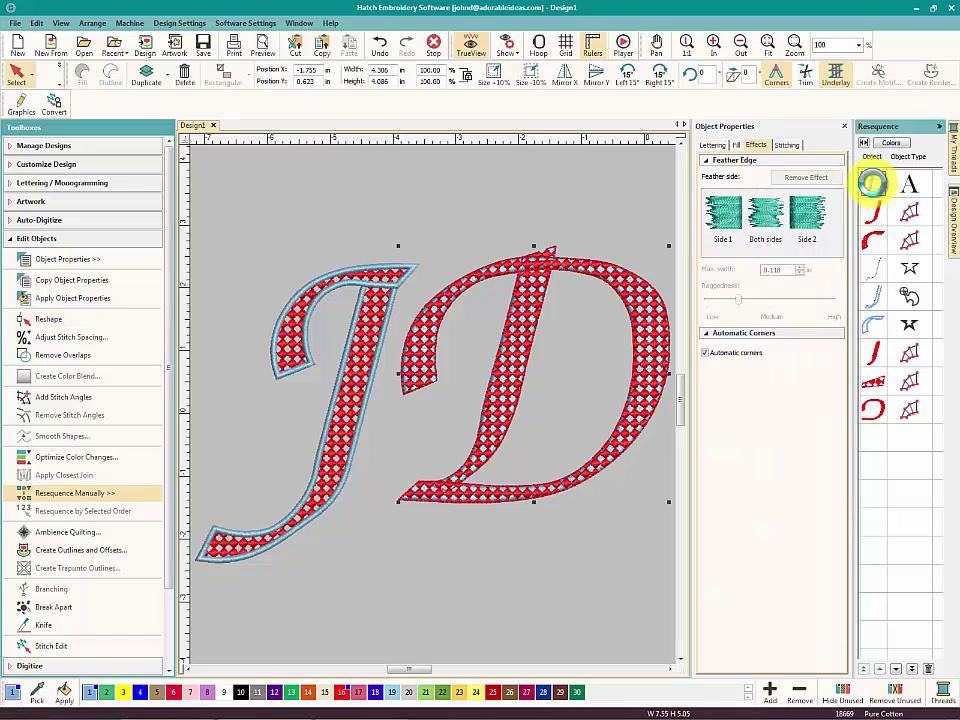
{"action": "left_click_drag", "start_coordinate": [875, 195], "coordinate": [878, 428]}
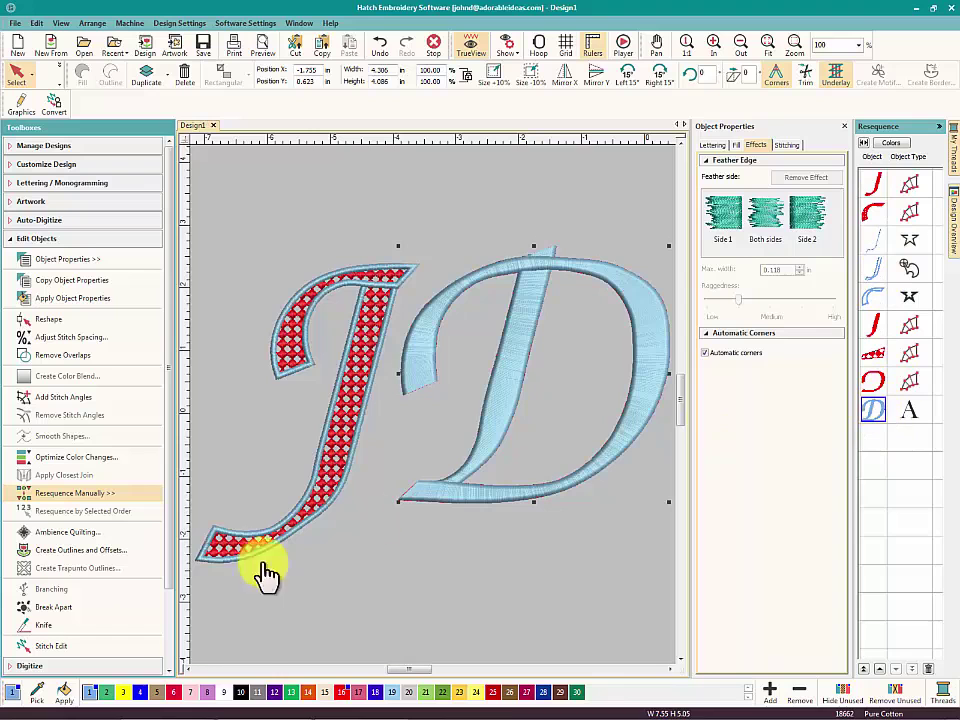
{"action": "left_click", "coordinate": [34, 612]}
{"action": "left_click_drag", "start_coordinate": [875, 410], "coordinate": [874, 476]}
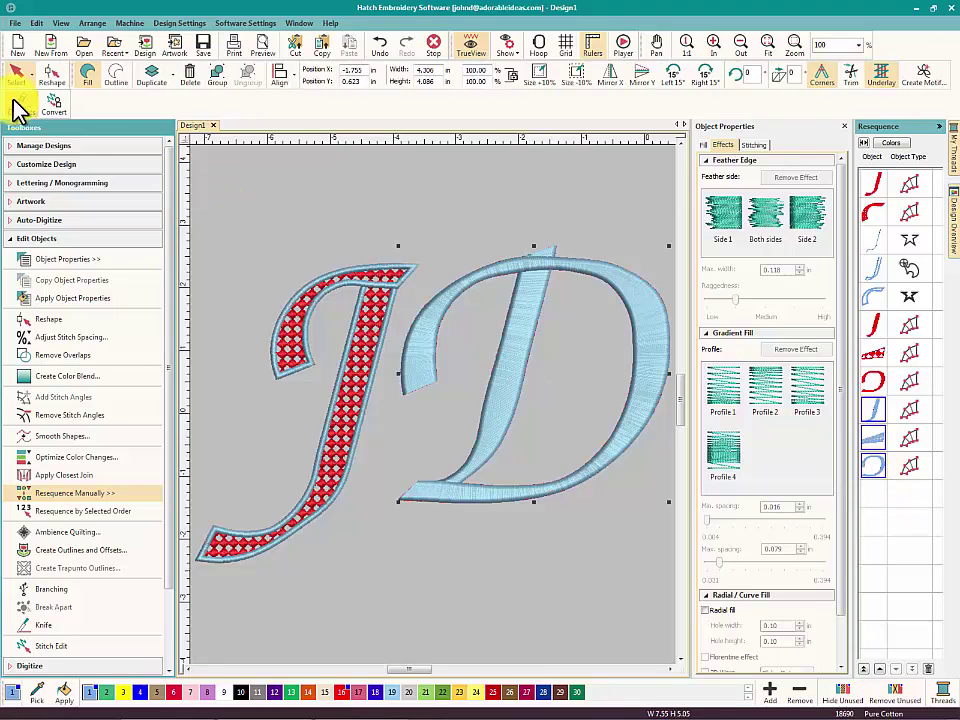
{"action": "left_click", "coordinate": [115, 77]}
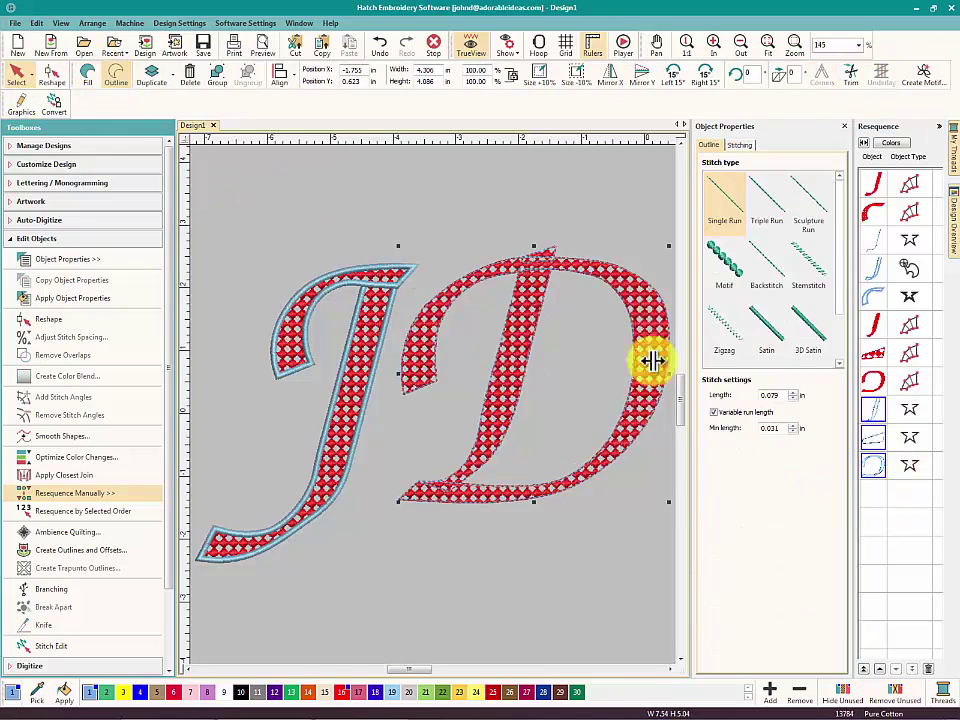
{"action": "left_click", "coordinate": [770, 330]}
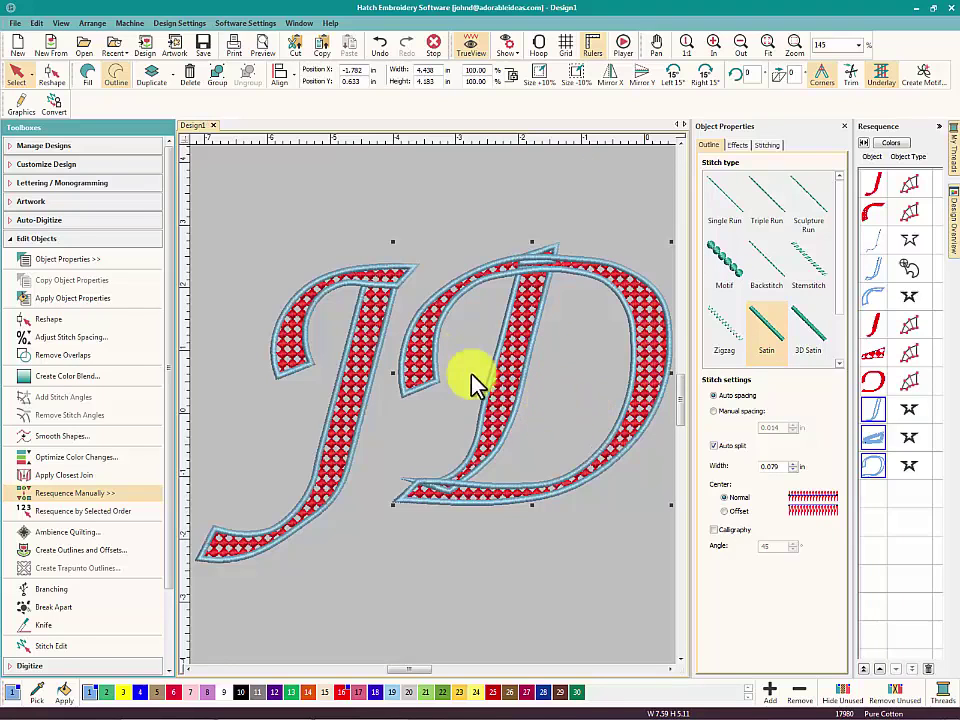
Zoom into the D's bottom left and knife-cut across its overlapping satin outline.
{"action": "key", "text": "b"}
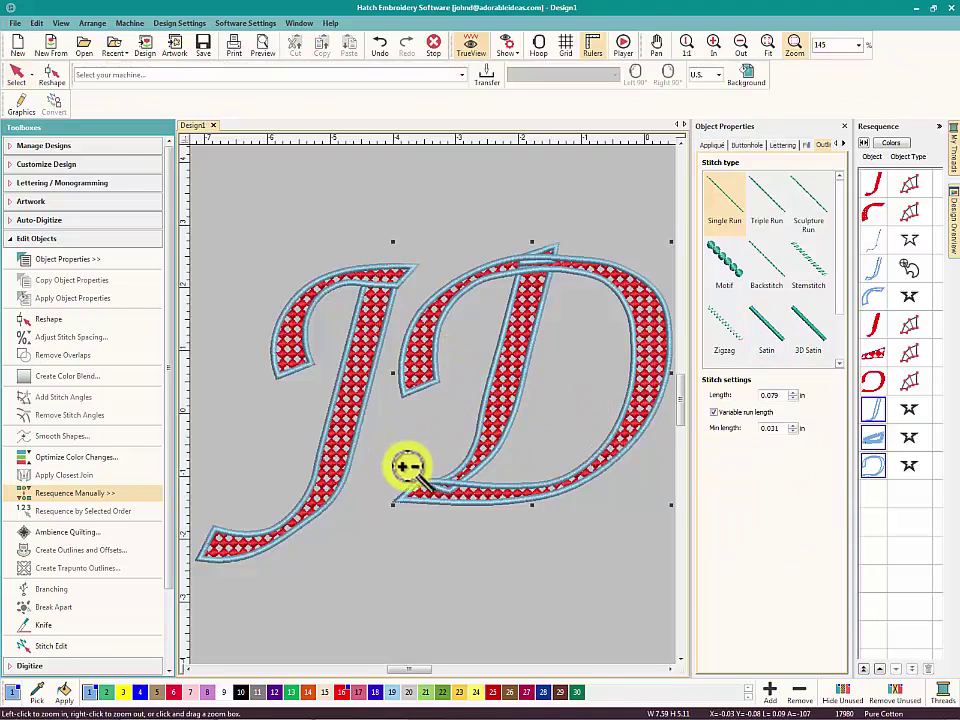
{"action": "left_click_drag", "start_coordinate": [399, 446], "coordinate": [510, 552]}
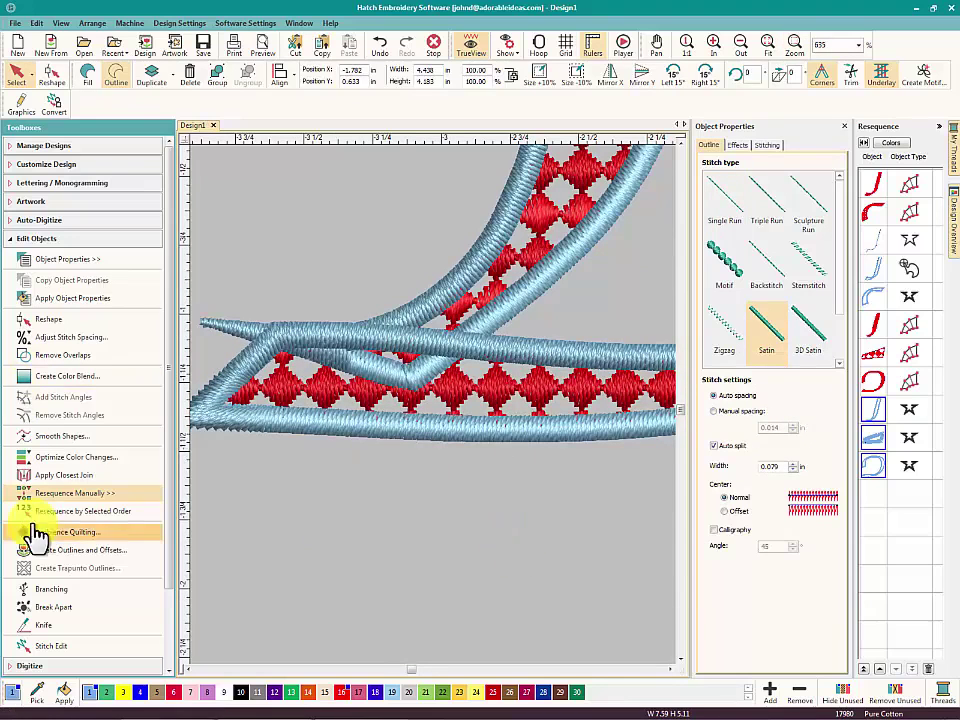
{"action": "left_click", "coordinate": [40, 622]}
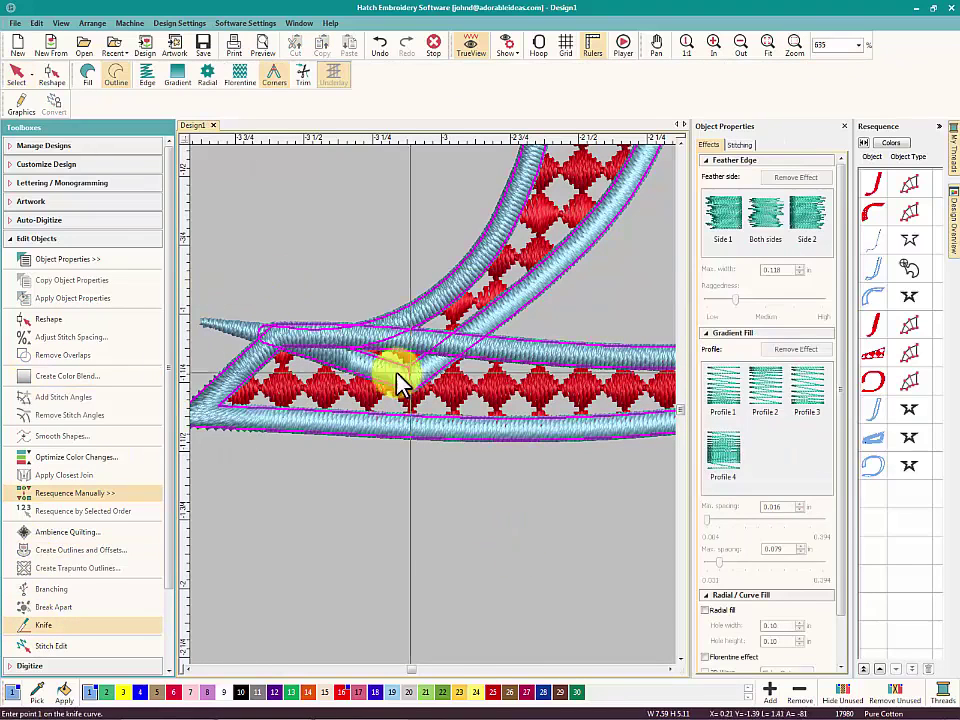
{"action": "left_click", "coordinate": [482, 352]}
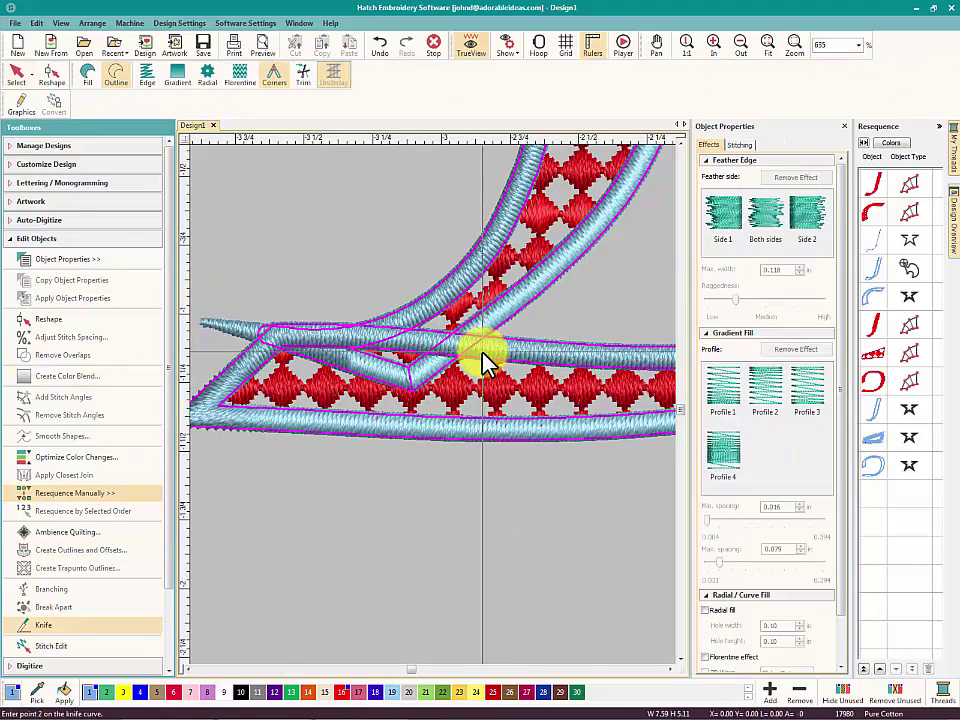
{"action": "left_click", "coordinate": [421, 351]}
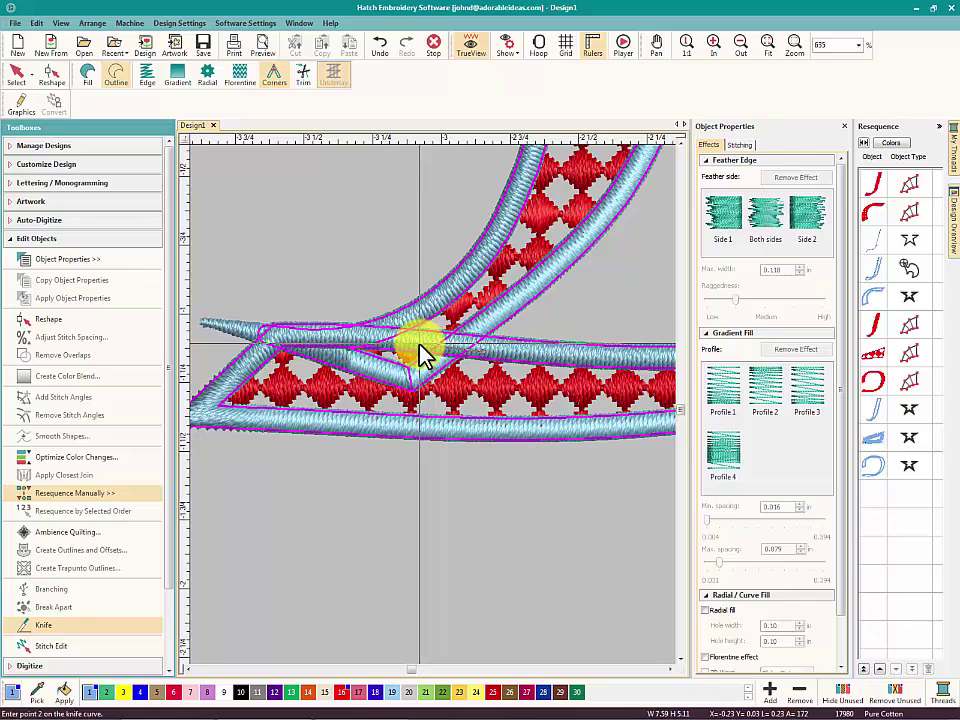
{"action": "left_click", "coordinate": [349, 328]}
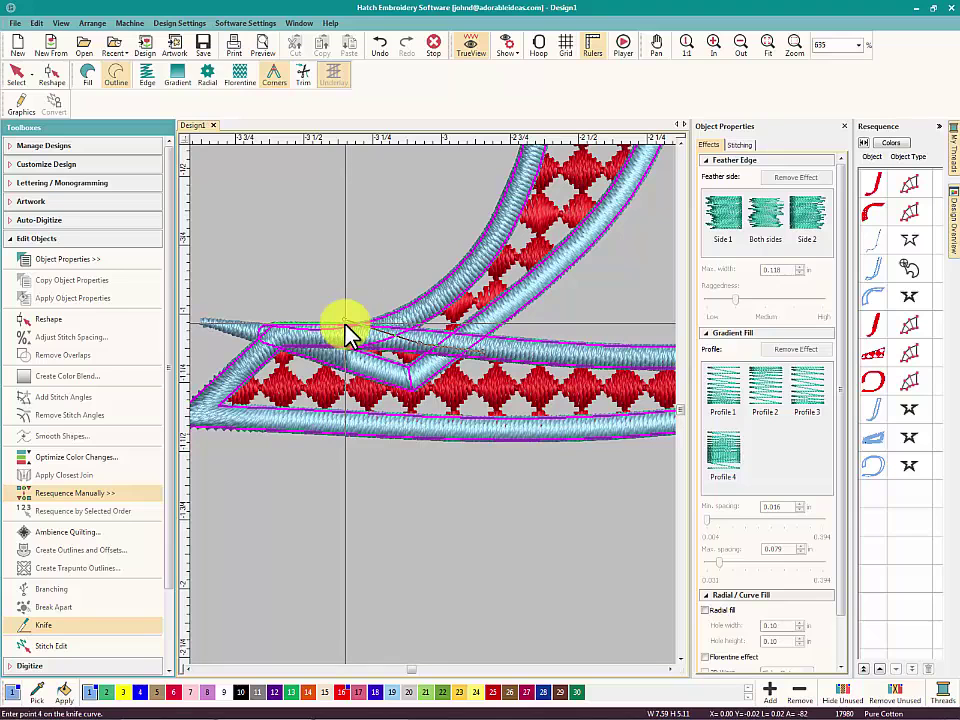
{"action": "key", "text": "Return"}
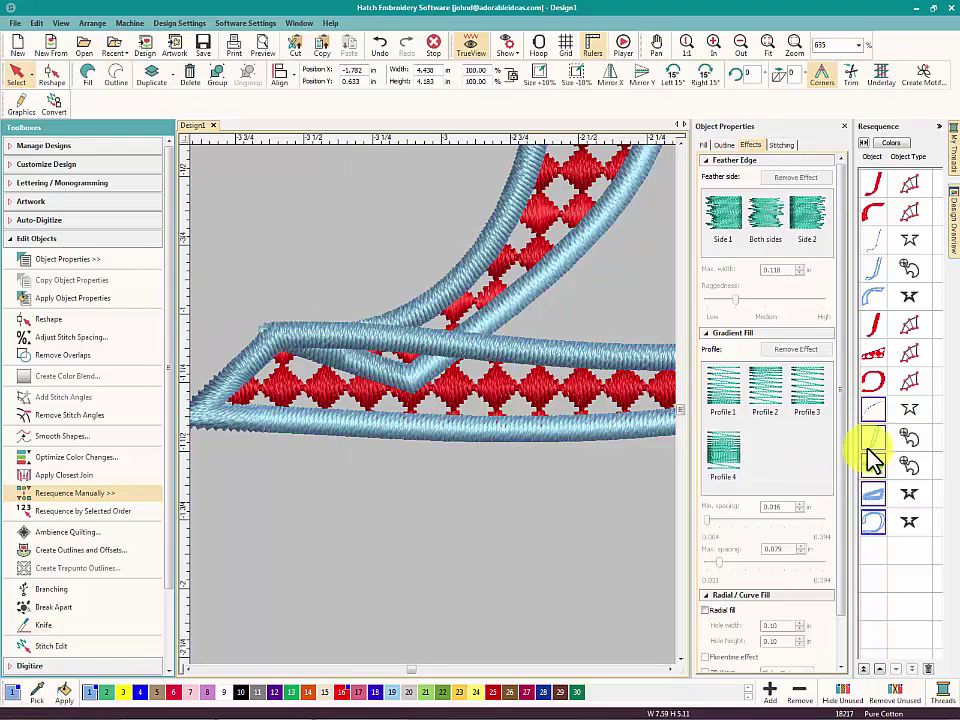
Delete the cut-off satin piece, then select the D's red diamond fill.
{"action": "left_click", "coordinate": [872, 470]}
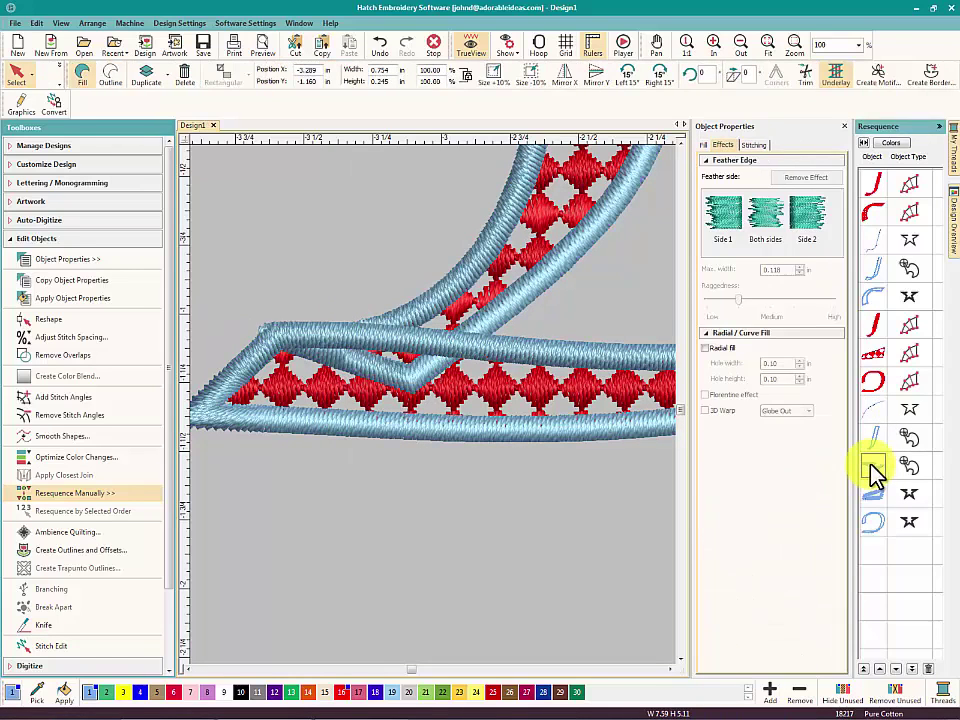
{"action": "key", "text": "Delete"}
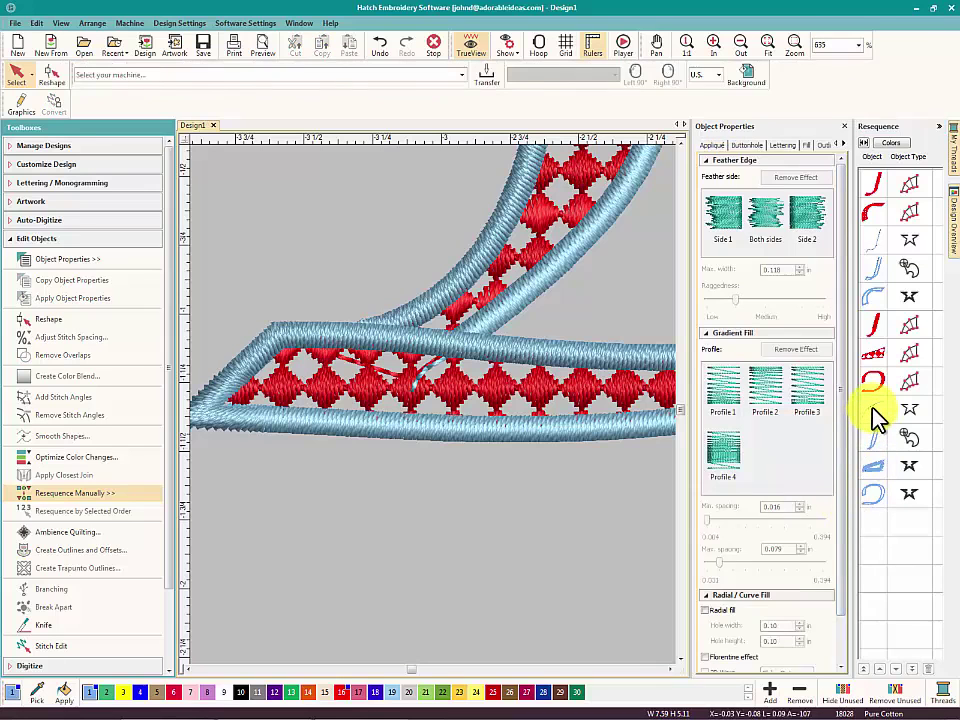
{"action": "left_click", "coordinate": [873, 418]}
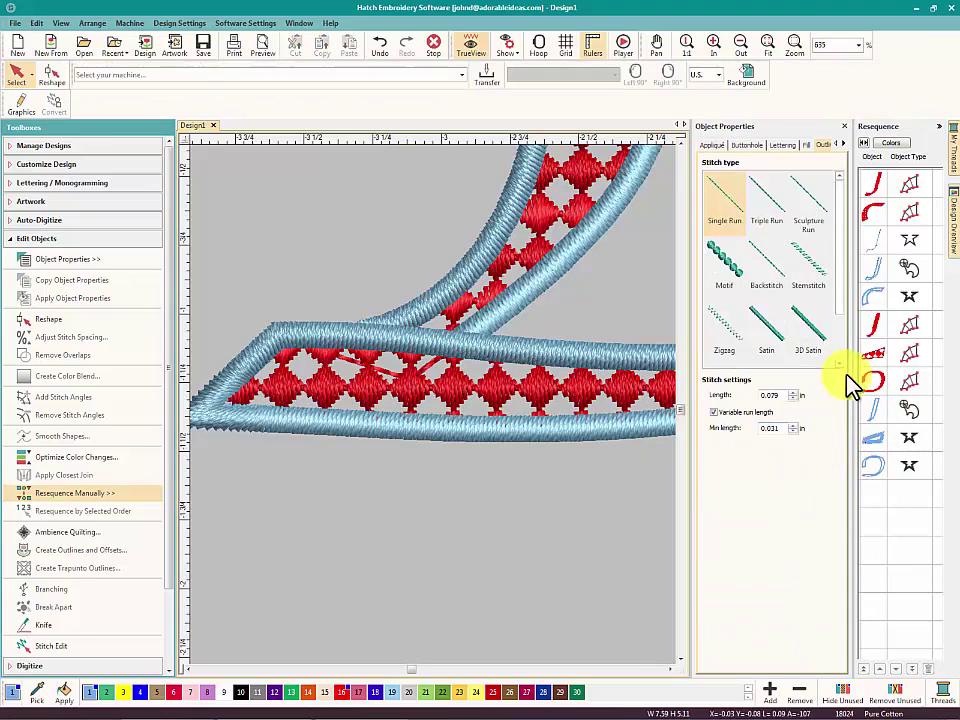
{"action": "left_click", "coordinate": [395, 385]}
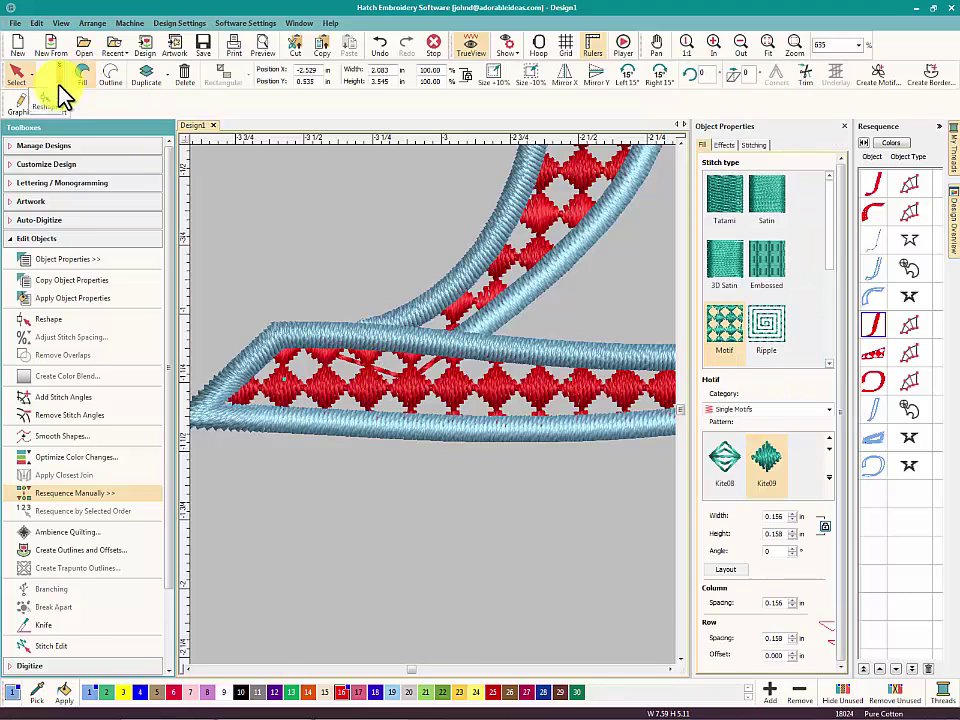
Reshape the D's diamond fill, dragging its upper-left corner right to flatten it at the crossing.
{"action": "key", "text": "h"}
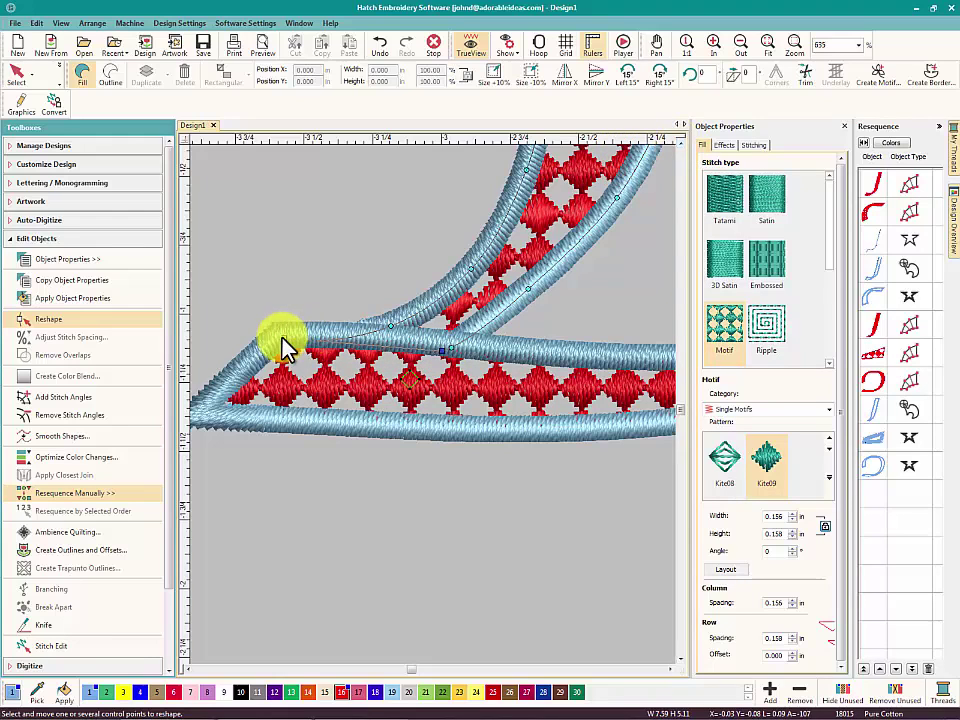
{"action": "left_click_drag", "start_coordinate": [283, 347], "coordinate": [354, 341]}
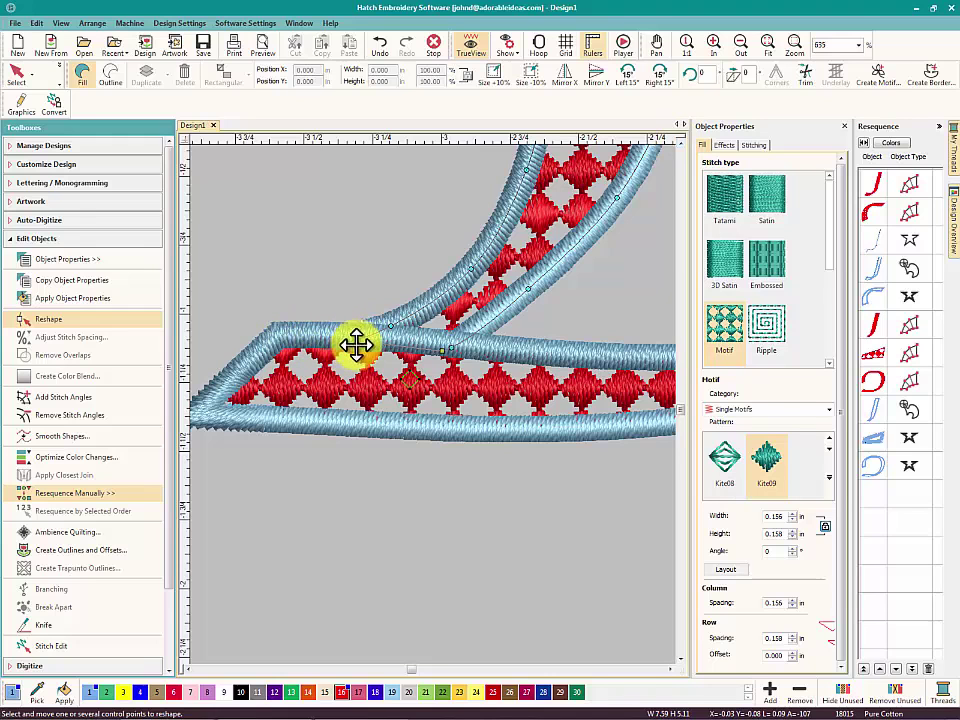
{"action": "mouse_move", "coordinate": [676, 155]}
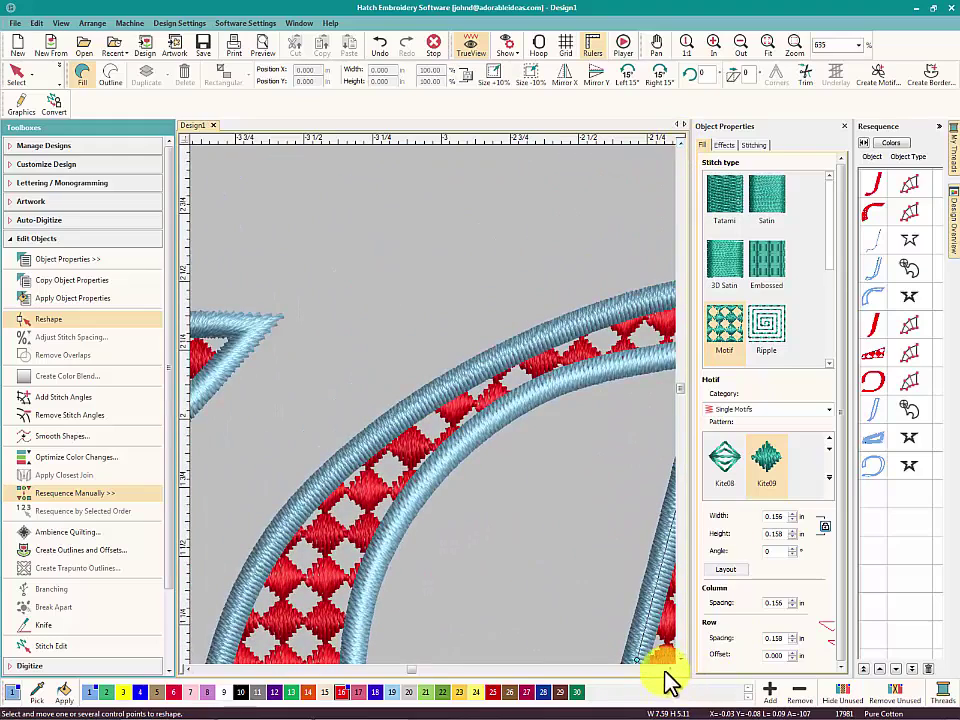
Knife-cut the stem's satin outline along the lower crossing strand, then select the red J fill.
{"action": "mouse_move", "coordinate": [671, 681]}
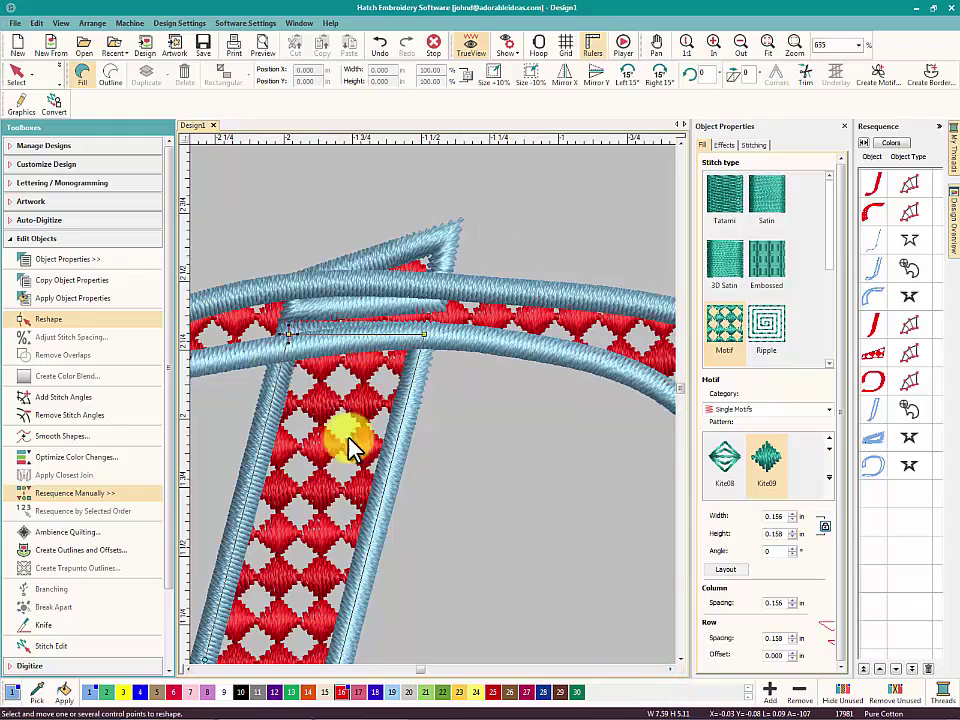
{"action": "left_click", "coordinate": [873, 412]}
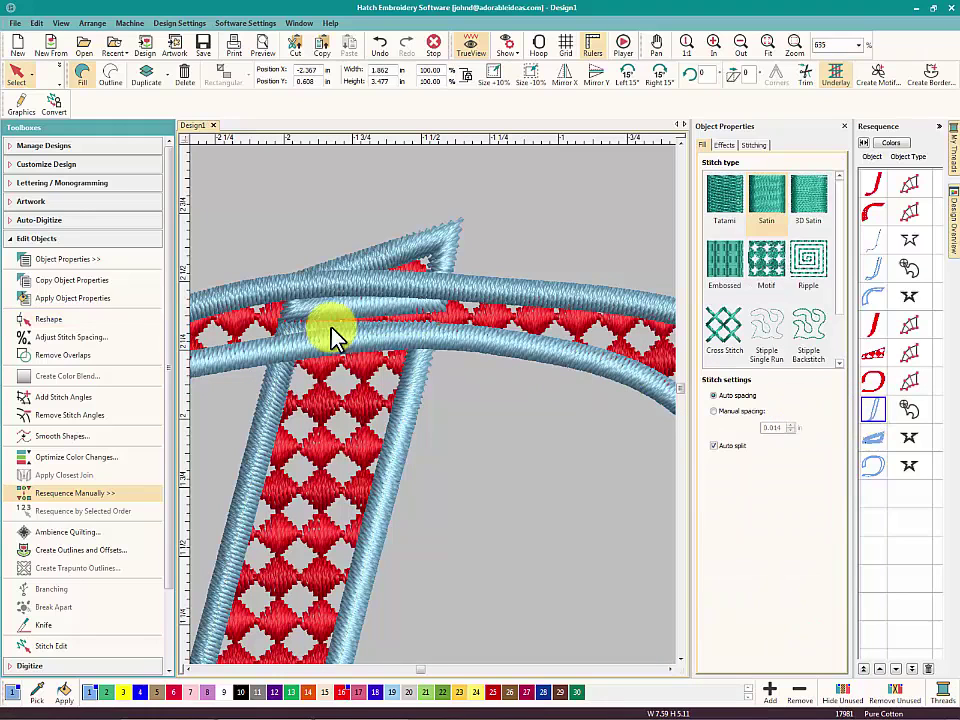
{"action": "left_click", "coordinate": [513, 497]}
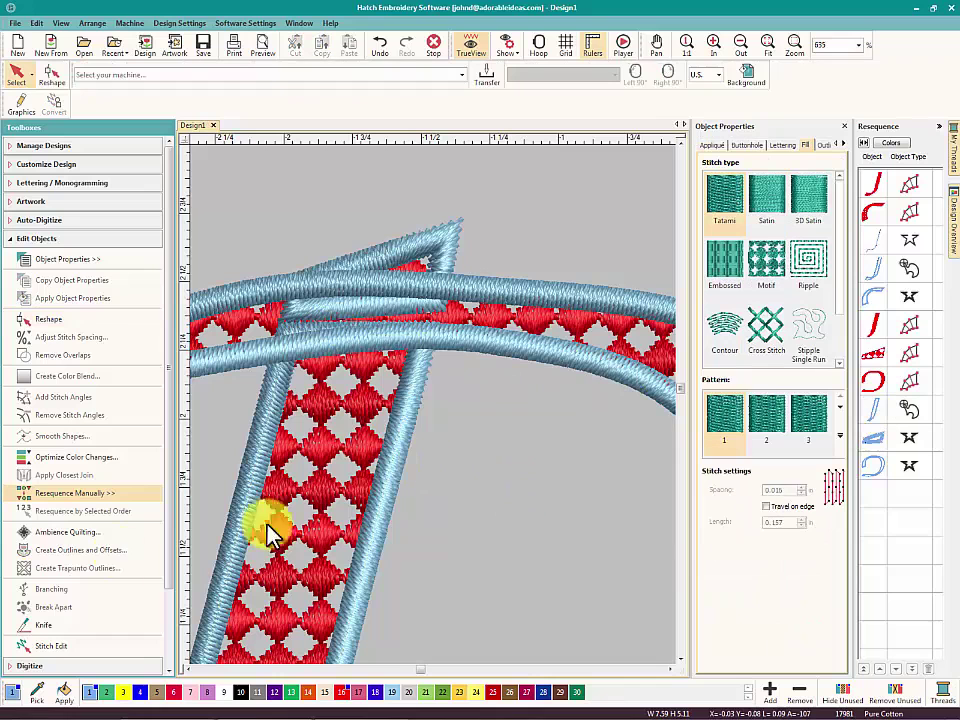
{"action": "left_click", "coordinate": [40, 625]}
{"action": "left_click", "coordinate": [251, 351]}
{"action": "left_click", "coordinate": [314, 345]}
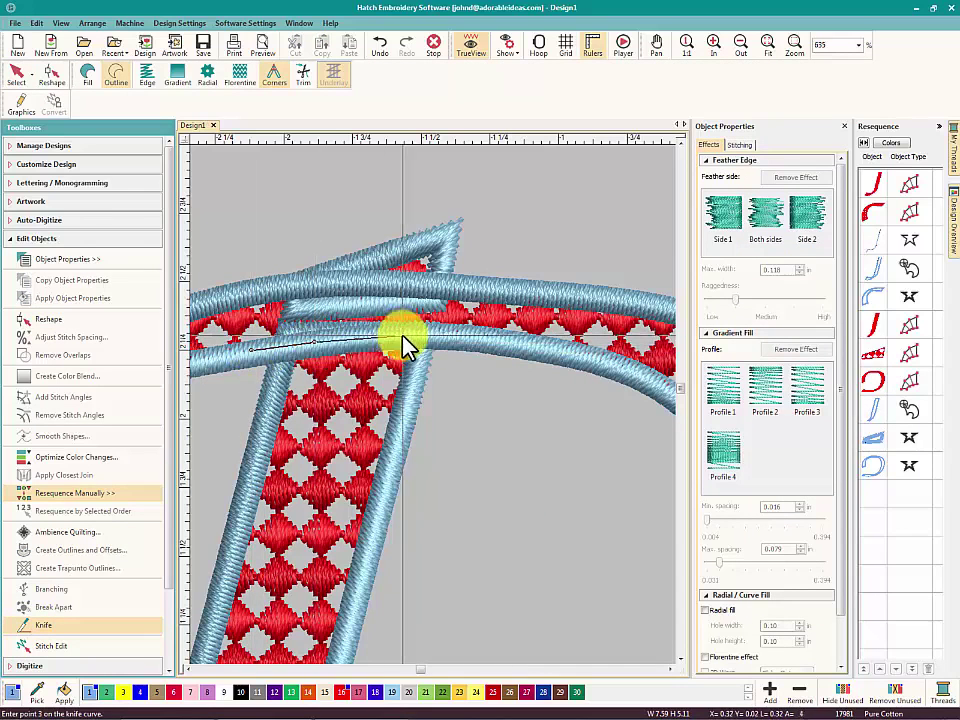
{"action": "left_click", "coordinate": [388, 353]}
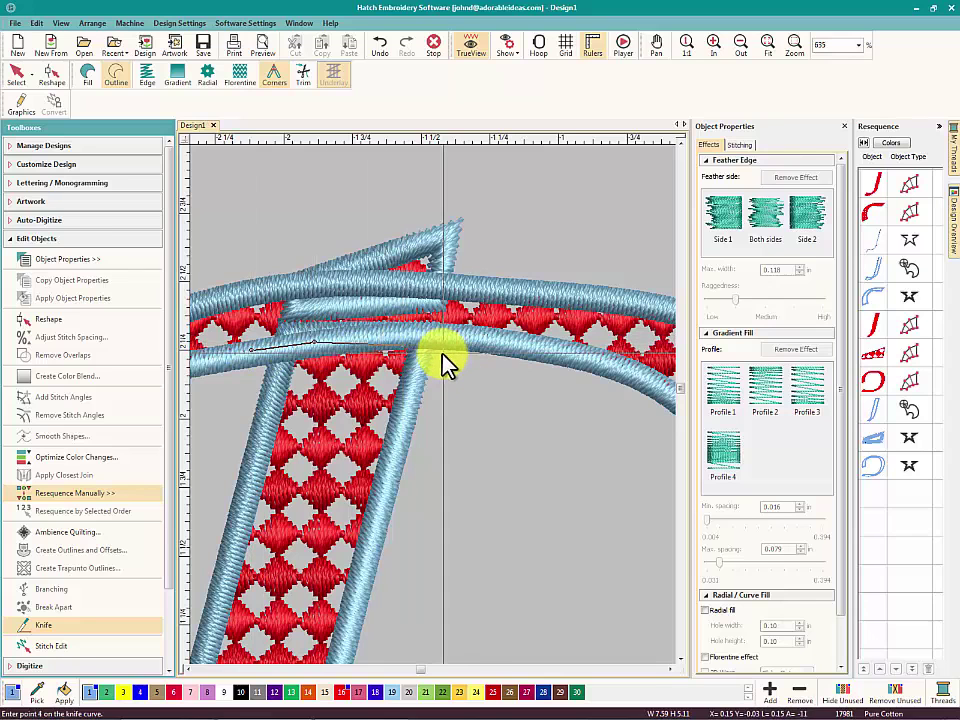
{"action": "left_click", "coordinate": [446, 361]}
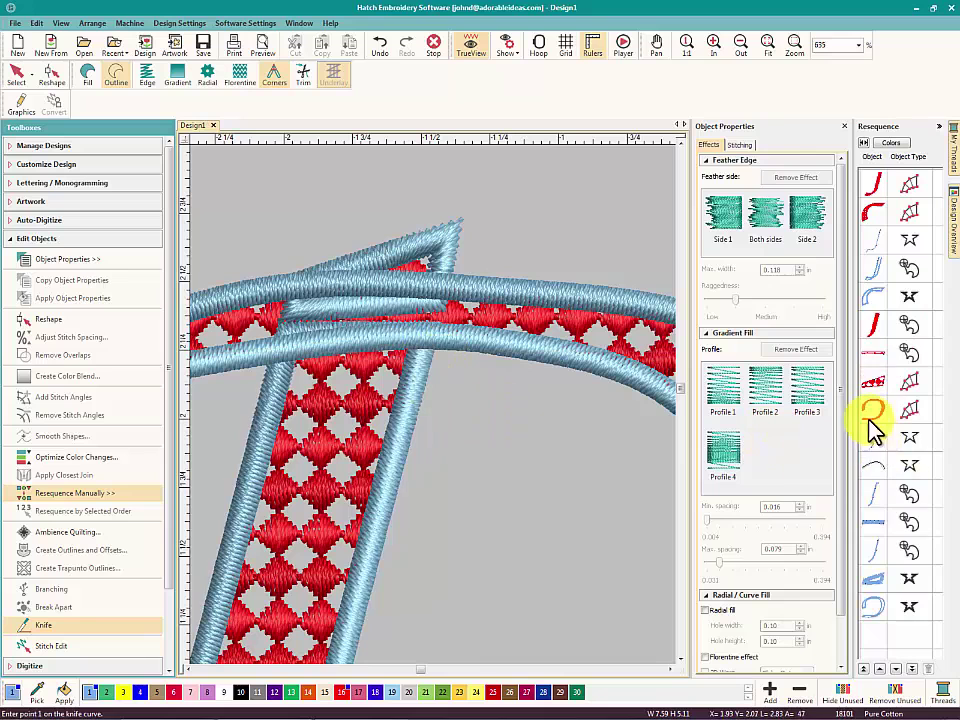
{"action": "left_click", "coordinate": [870, 528]}
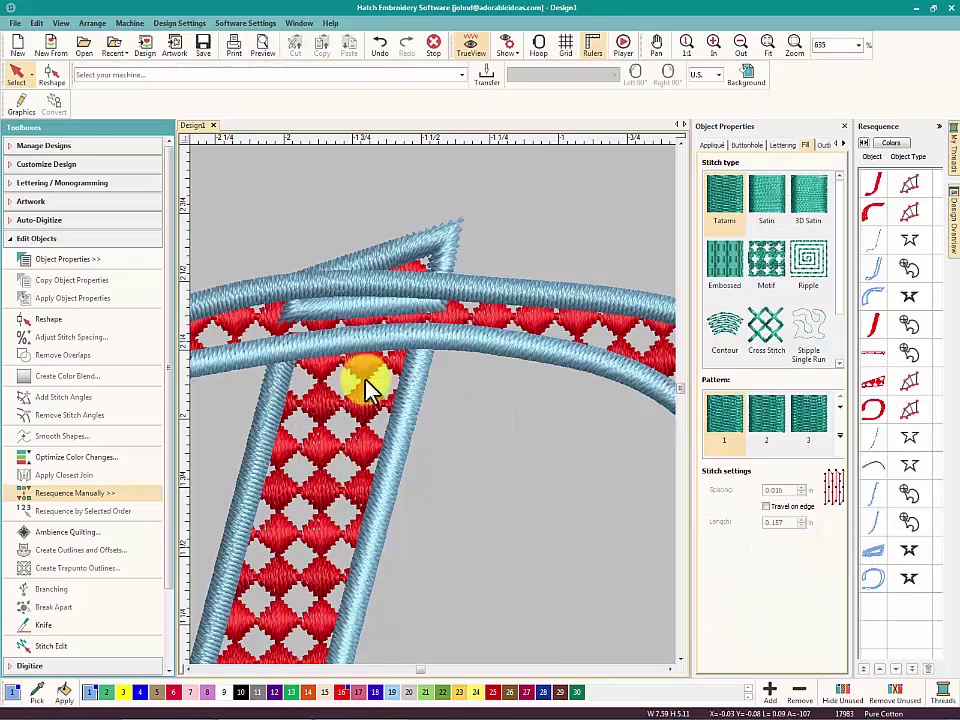
{"action": "left_click", "coordinate": [875, 332]}
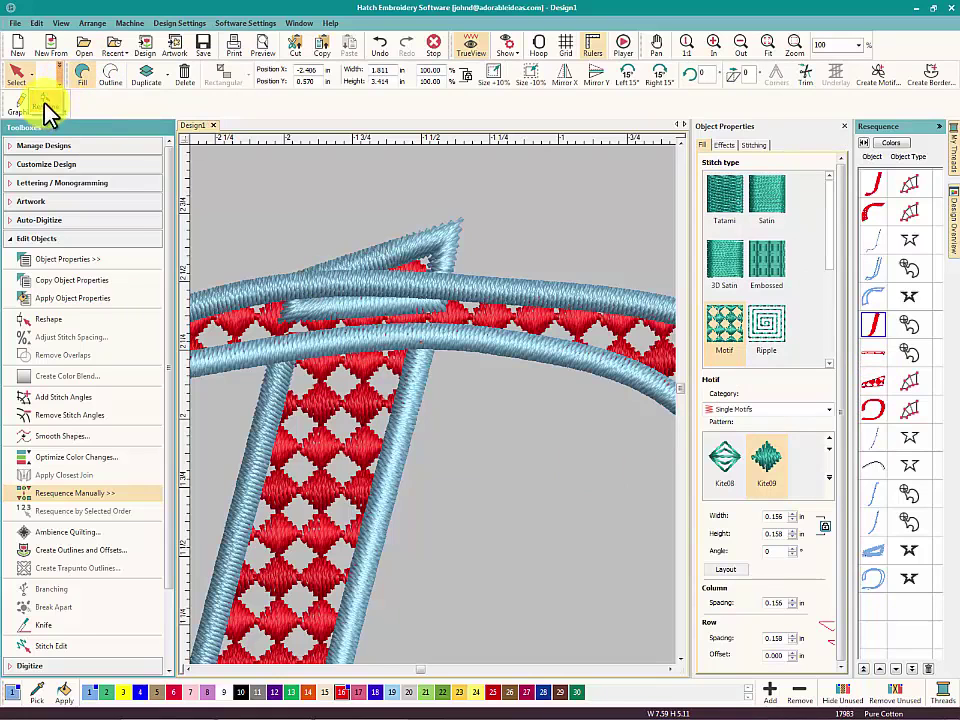
Draw a four-point knife cut across the strands at the top crossing and apply it.
{"action": "key", "text": "h"}
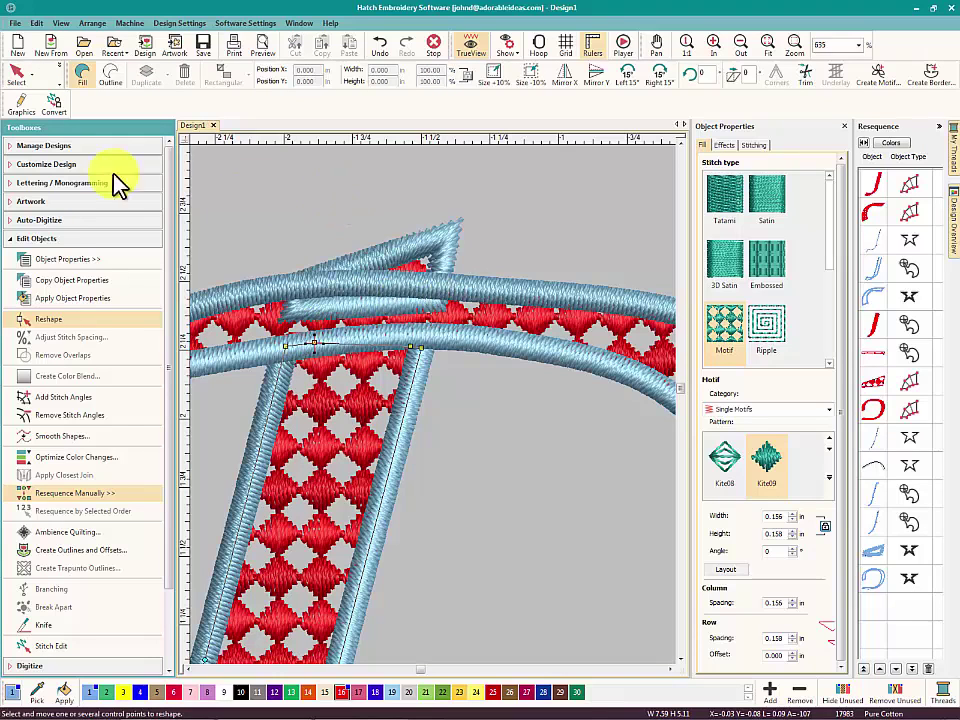
{"action": "left_click", "coordinate": [43, 626]}
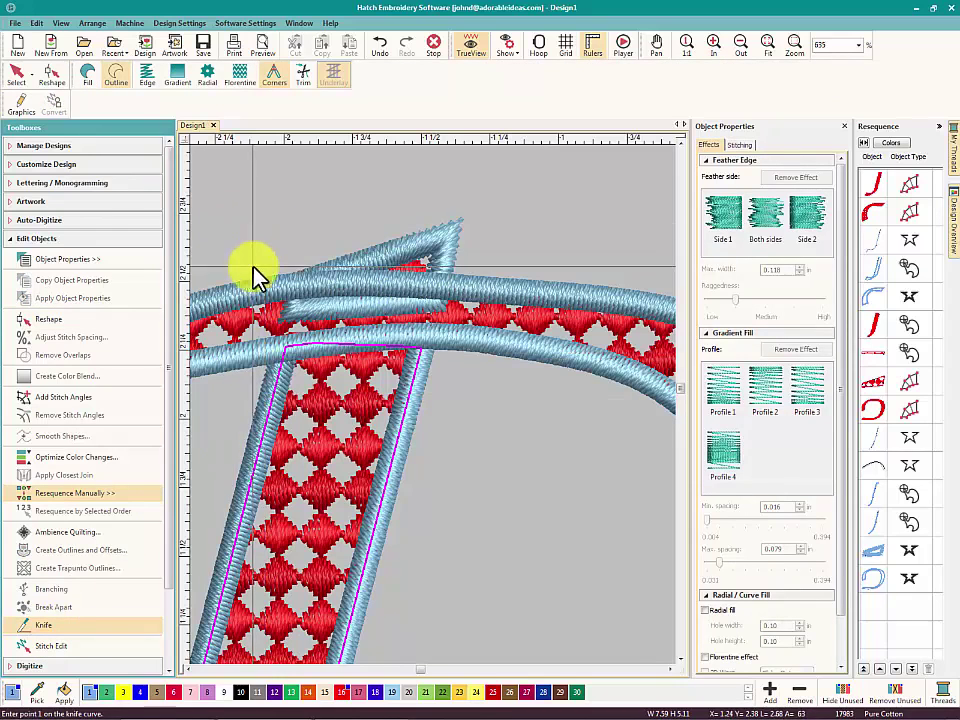
{"action": "left_click", "coordinate": [265, 288]}
{"action": "left_click", "coordinate": [332, 291]}
{"action": "left_click", "coordinate": [403, 288]}
{"action": "left_click", "coordinate": [458, 292]}
{"action": "key", "text": "Return"}
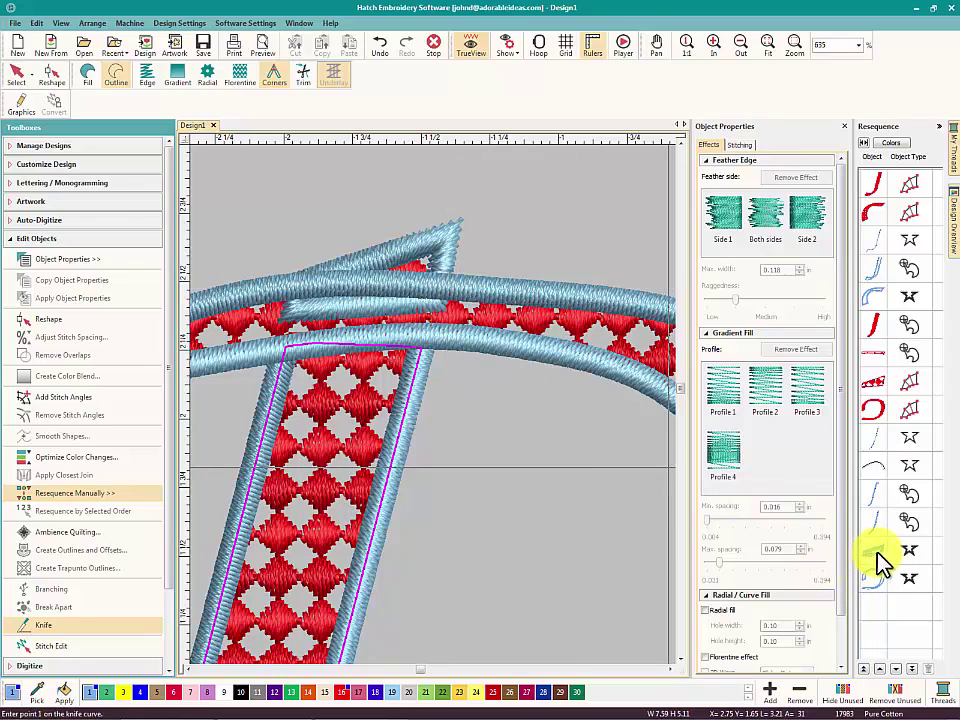
{"action": "left_click", "coordinate": [628, 551]}
{"action": "right_click", "coordinate": [505, 410]}
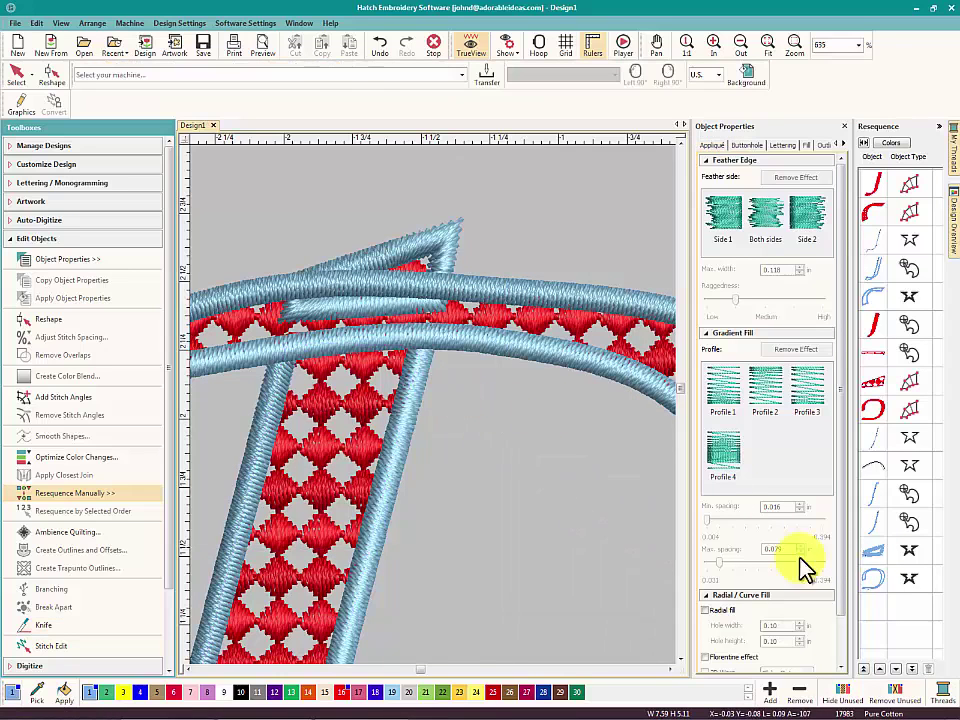
Cut the top strand again with a two-point line and delete the cut-off fragment.
{"action": "left_click", "coordinate": [45, 625]}
{"action": "left_click", "coordinate": [265, 289]}
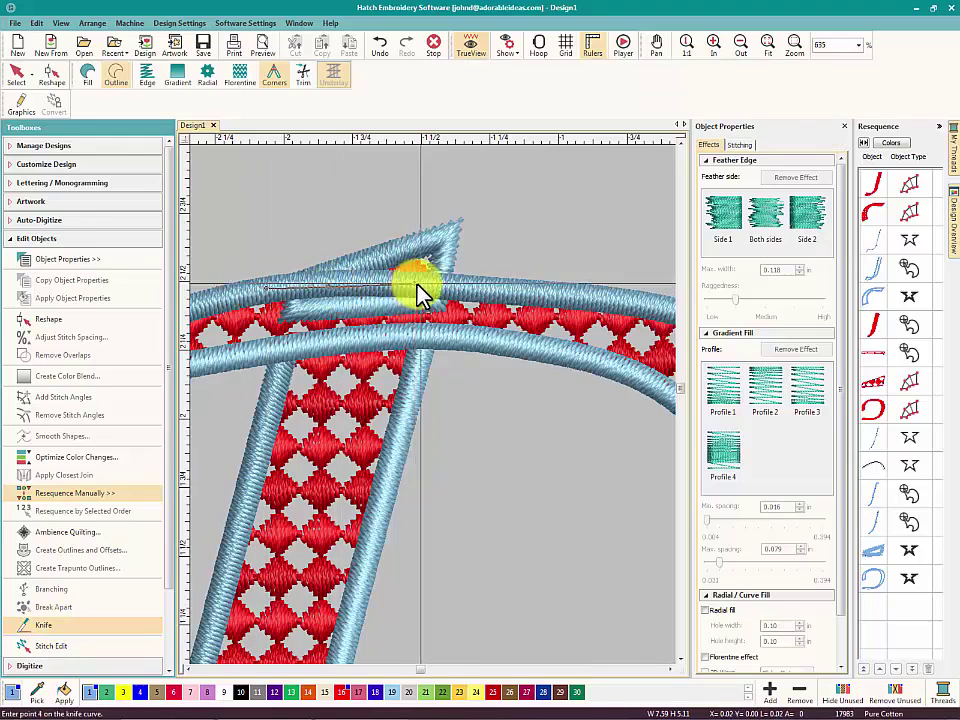
{"action": "left_click", "coordinate": [455, 297]}
{"action": "key", "text": "Return"}
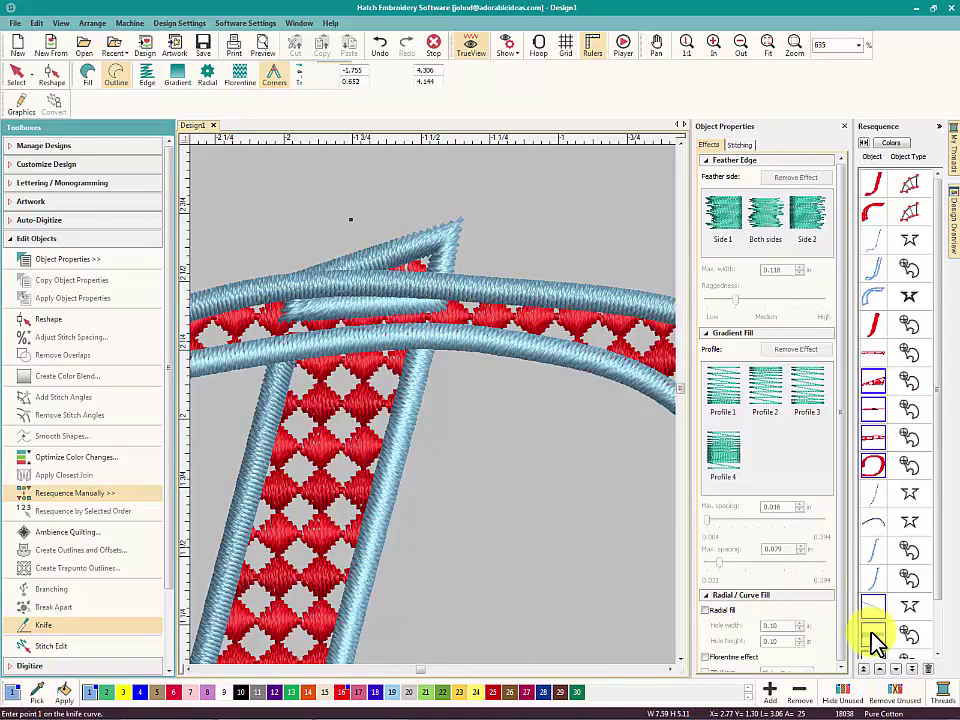
{"action": "key", "text": "Escape"}
{"action": "key", "text": "Delete"}
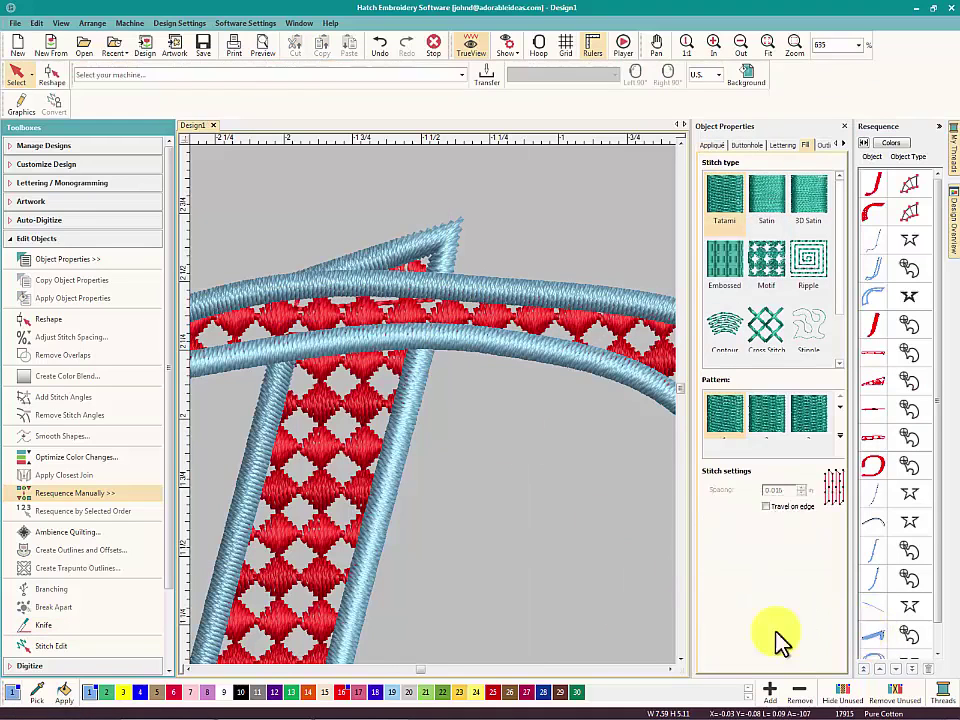
Reshape the cut top strand piece so it fits cleanly at the crossing, then zoom out.
{"action": "left_click", "coordinate": [342, 315]}
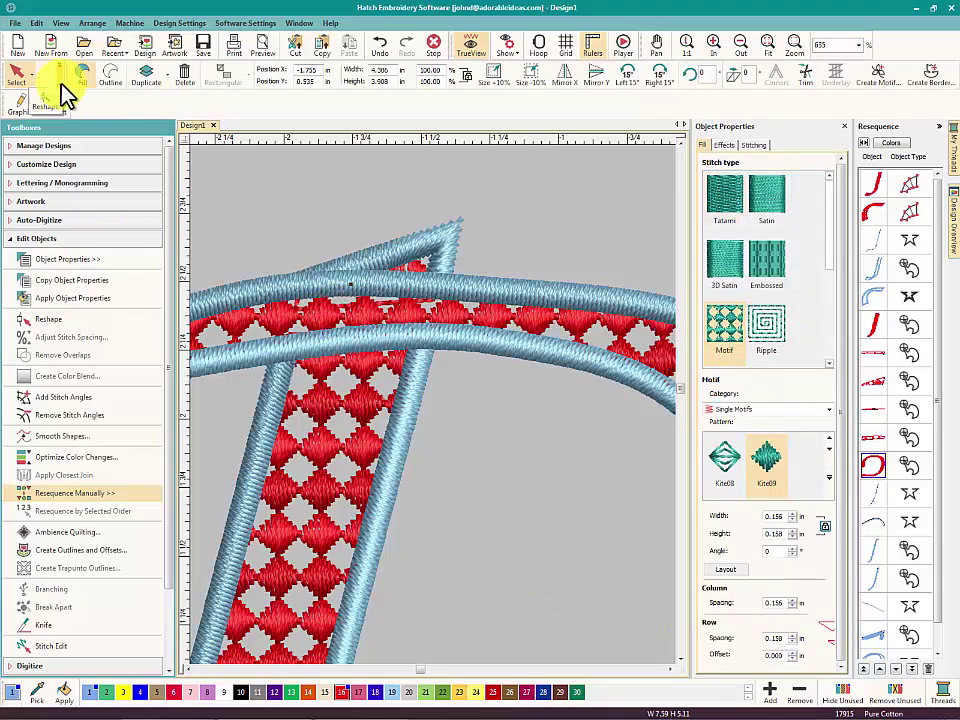
{"action": "left_click", "coordinate": [48, 101]}
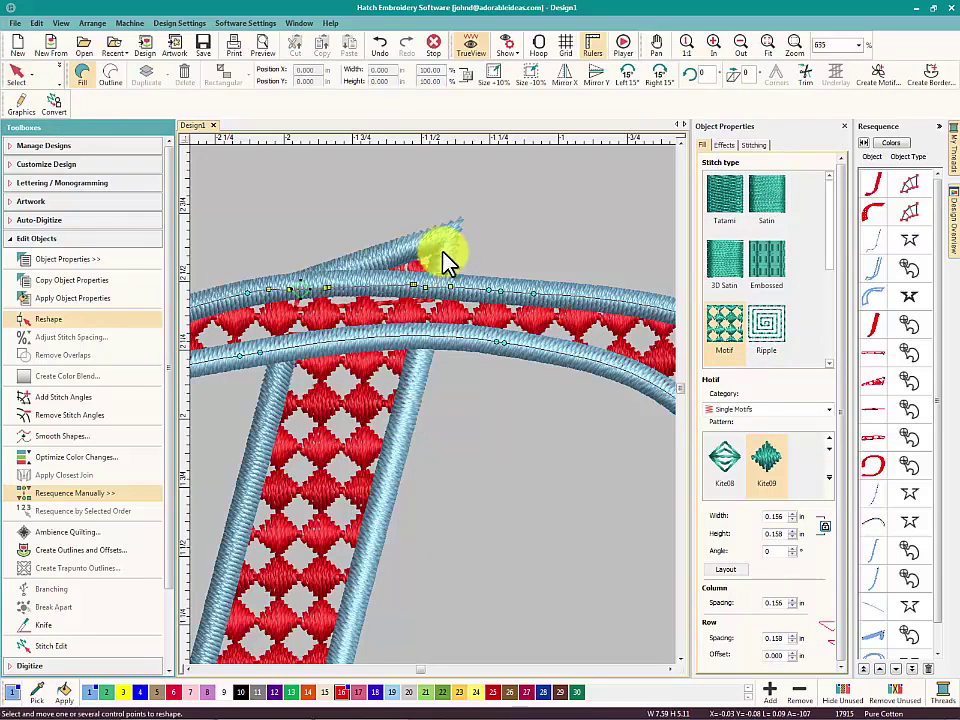
{"action": "left_click", "coordinate": [873, 382]}
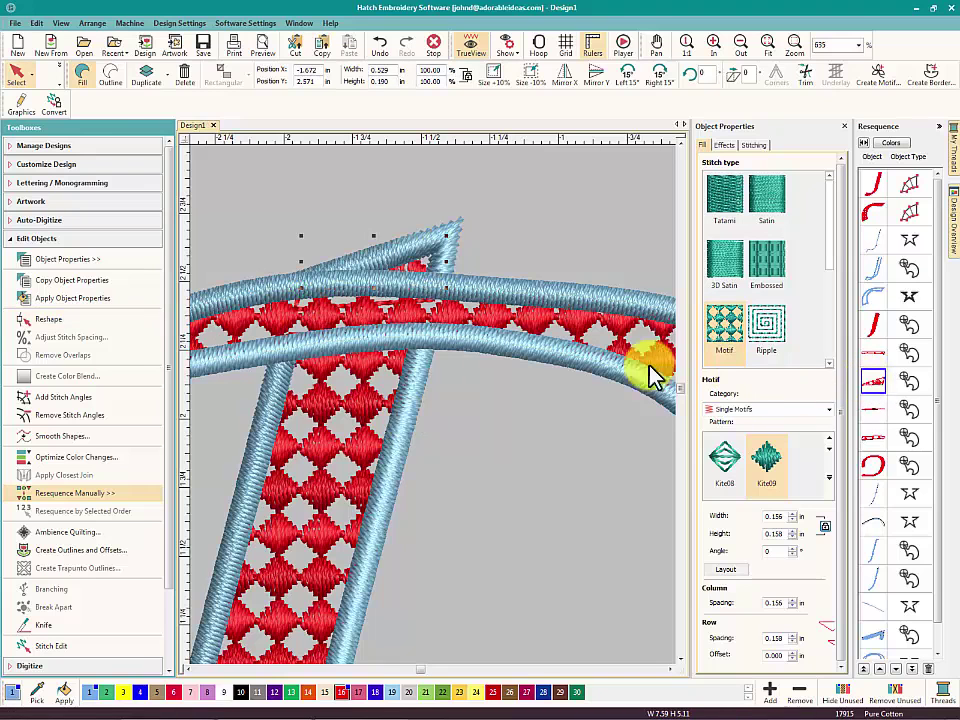
{"action": "left_click", "coordinate": [56, 95]}
{"action": "left_click", "coordinate": [44, 102]}
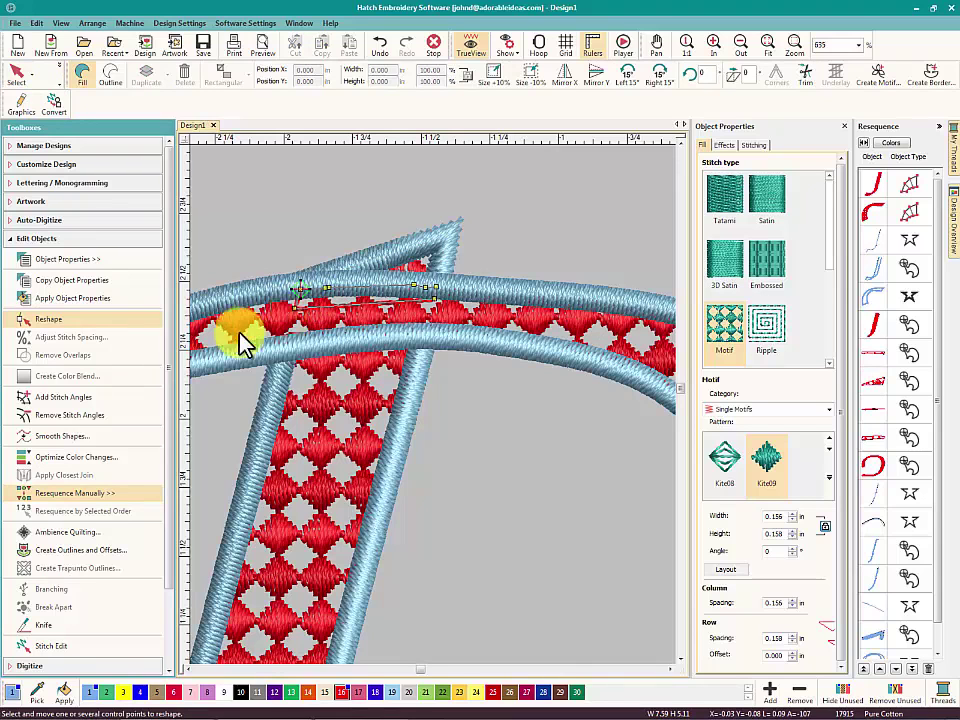
{"action": "left_click", "coordinate": [14, 72]}
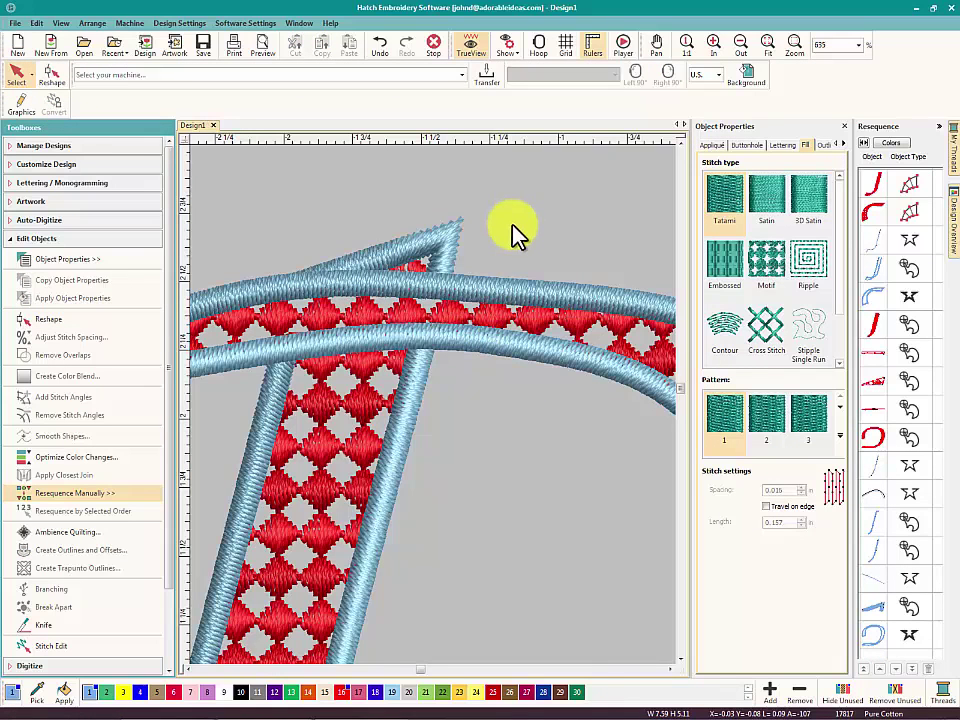
{"action": "scroll", "coordinate": [512, 232], "scroll_direction": "down", "scroll_amount": 6}
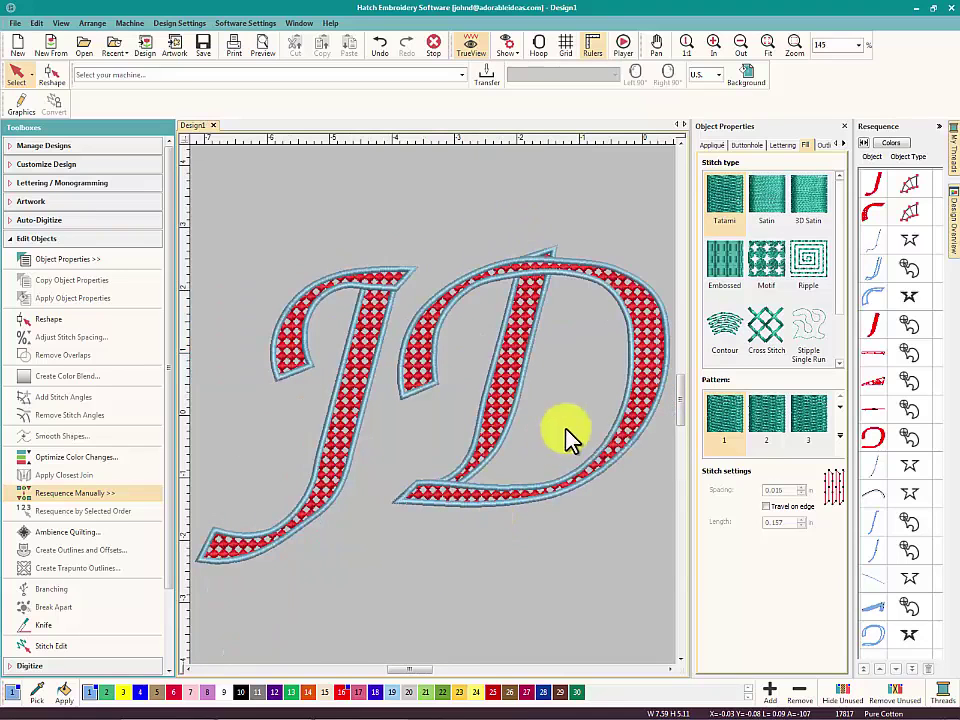